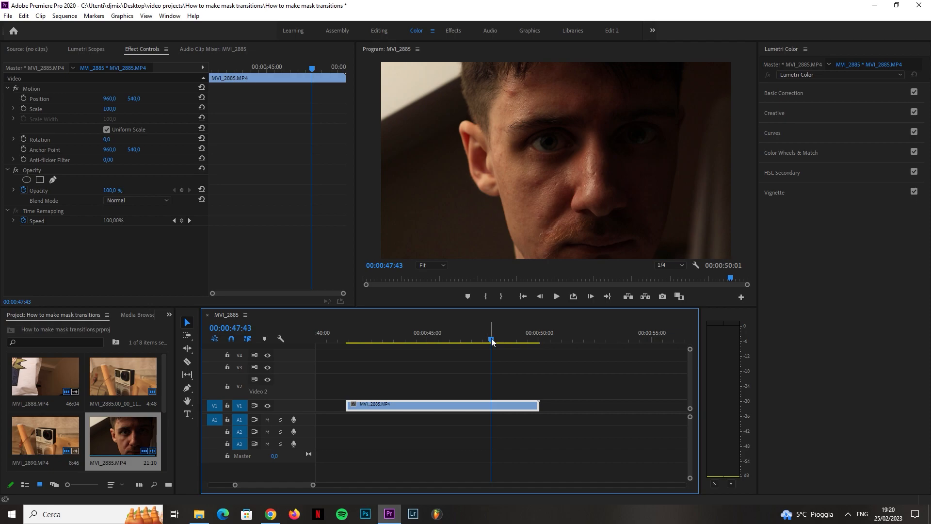
Step: Export the frame at 00:00:47:40 as a still image and add it to the Video 2 track after the footage
left_click(489, 341)
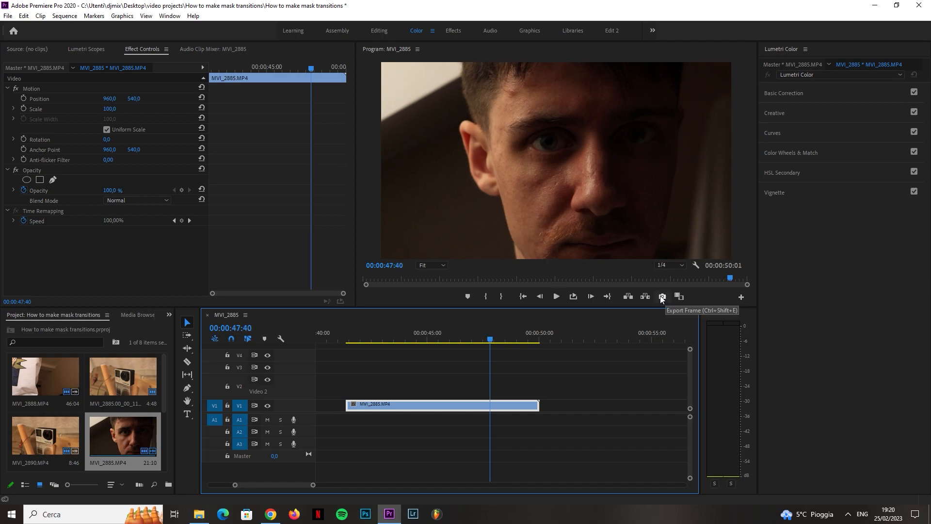
left_click(662, 297)
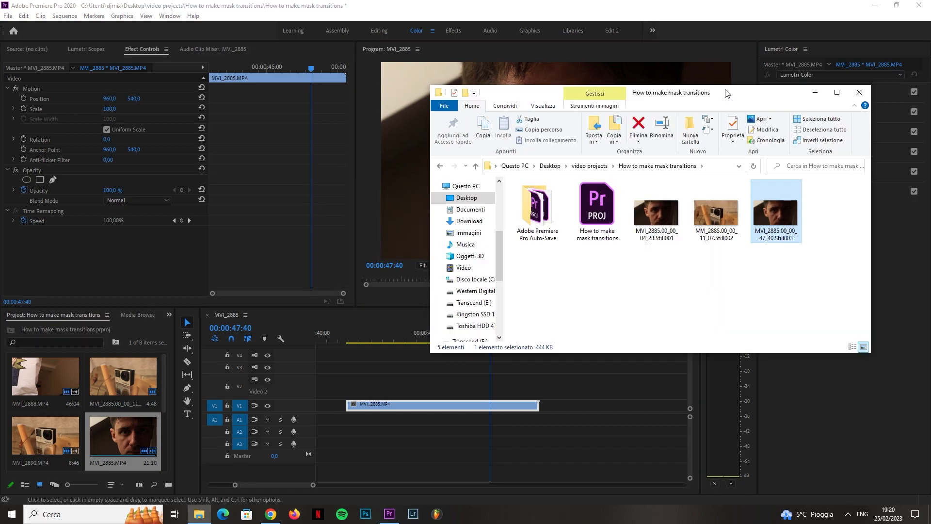
left_click_drag(775, 213, 581, 378)
left_click(584, 398)
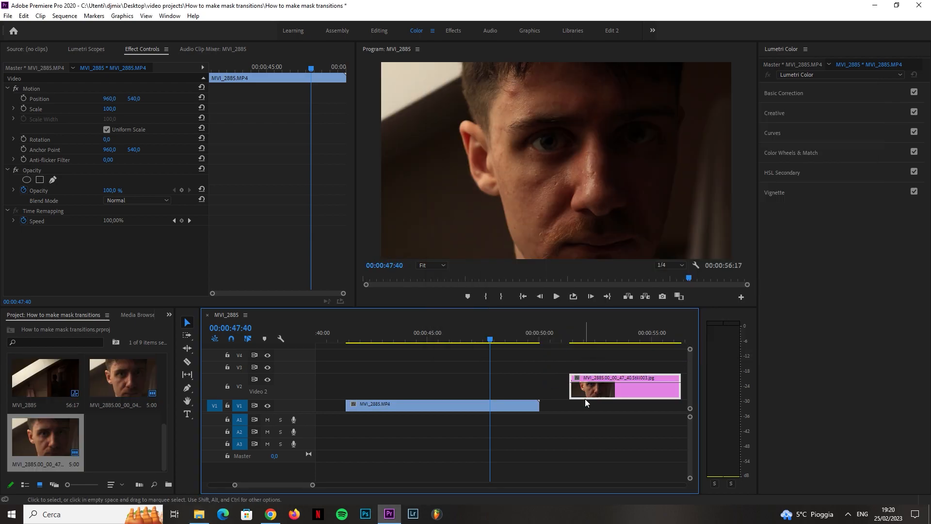
Step: Replace the part of MVI_2885.MP4 after 00:00:47:40 with the exported still, placed on Video 2 starting at the cut
key("ctrl+k")
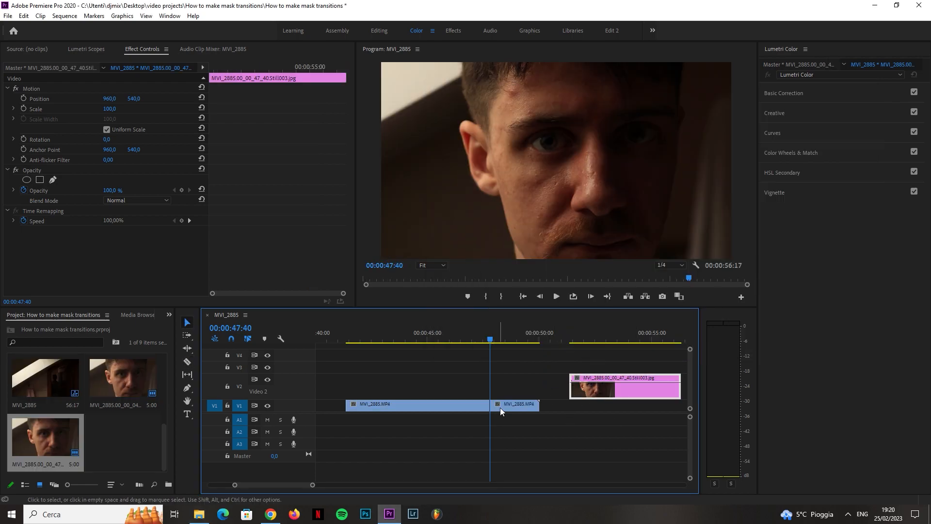
left_click(506, 405)
key("Delete")
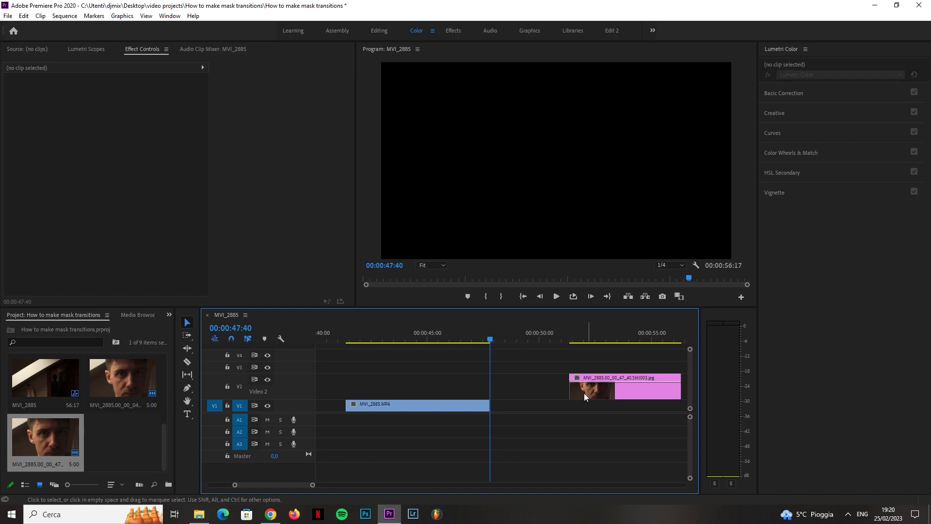
left_click_drag(584, 393, 503, 393)
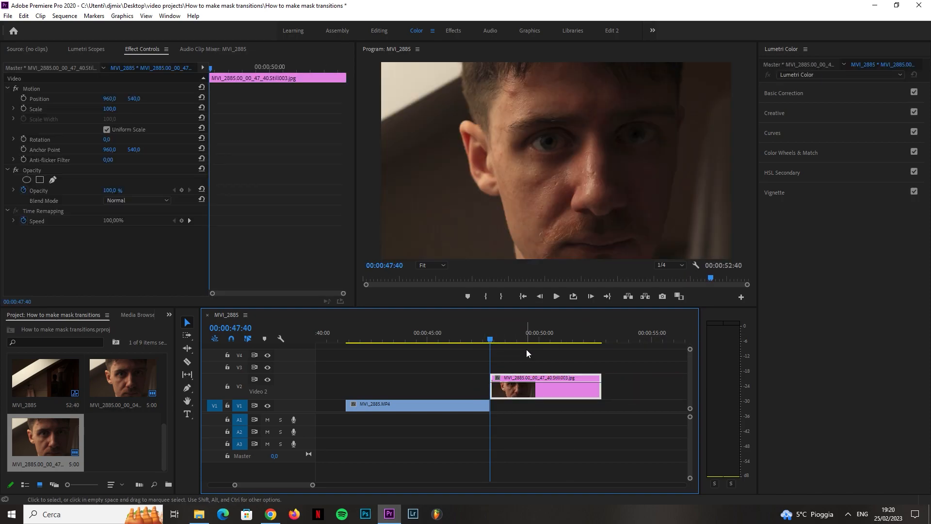
left_click(531, 387)
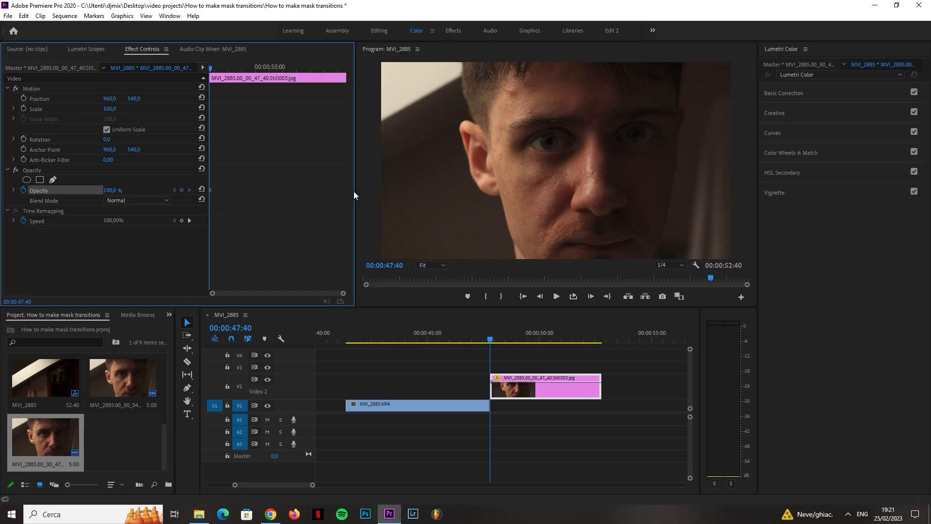
left_click(444, 184)
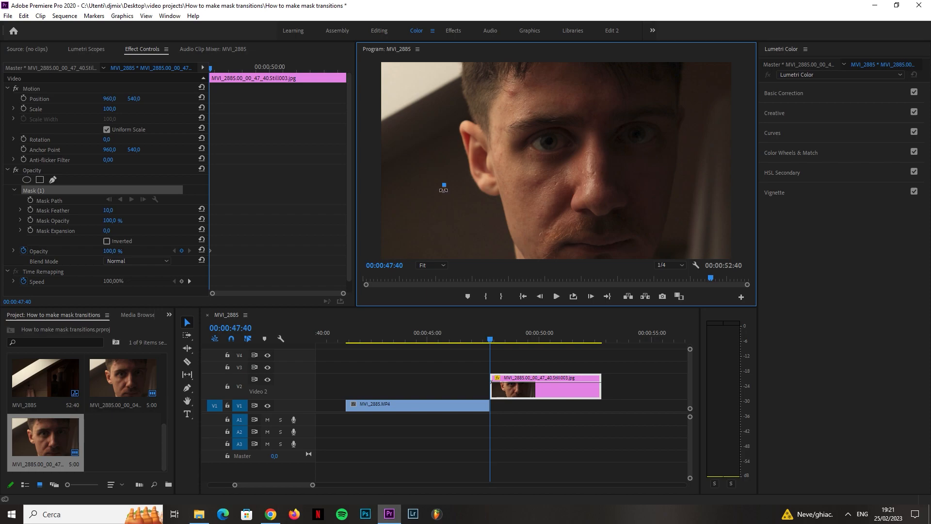
left_click(446, 218)
left_click(481, 213)
left_click(444, 184)
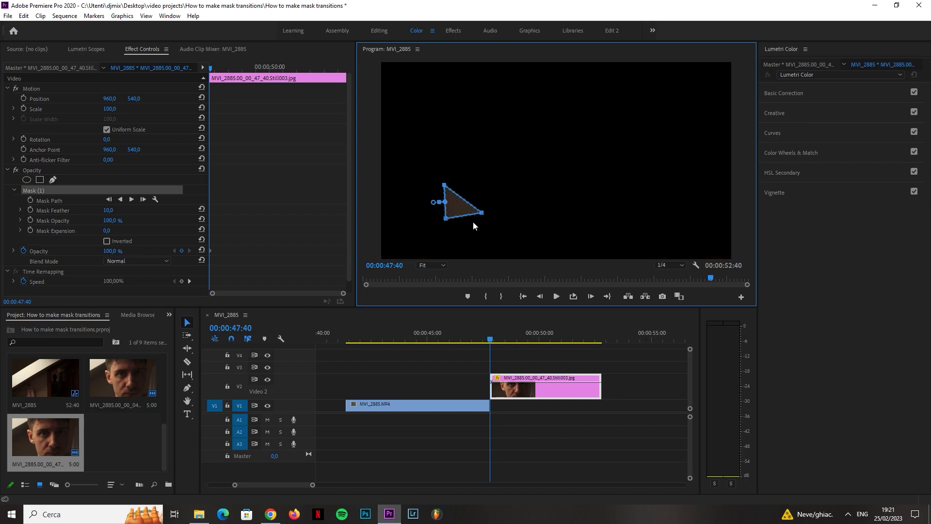
key("ctrl+z")
key("ctrl+z")
key("ctrl+z")
key("ctrl+z")
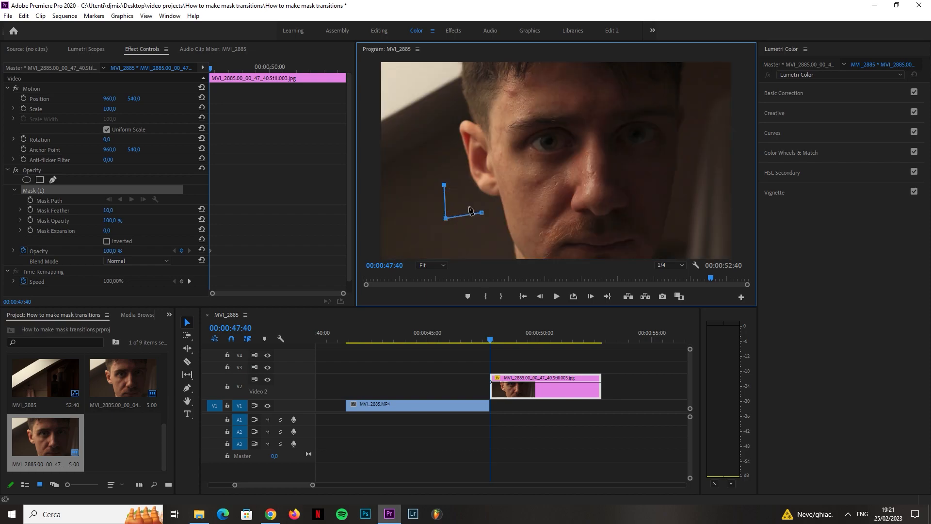
Step: Add an ellipse opacity mask to the still, fit it around the pupil of the eye and invert it
left_click(27, 179)
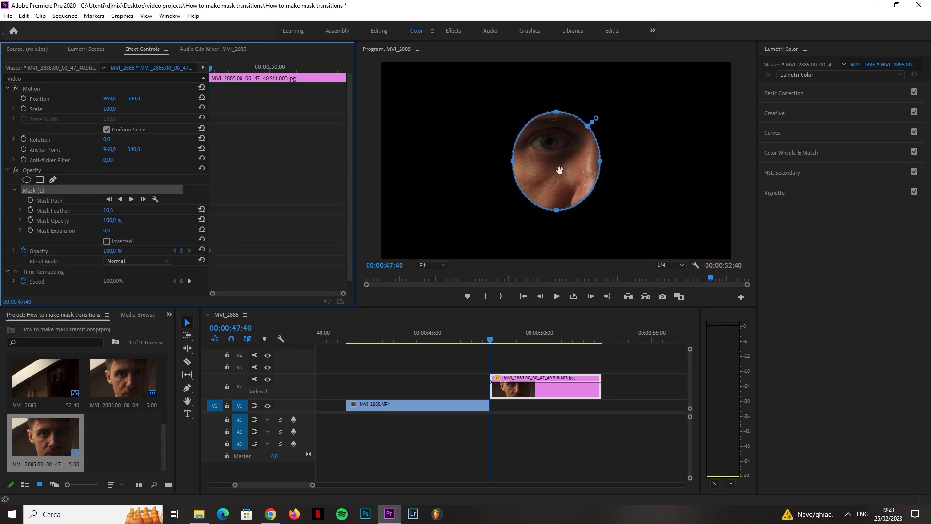
left_click_drag(561, 154, 550, 146)
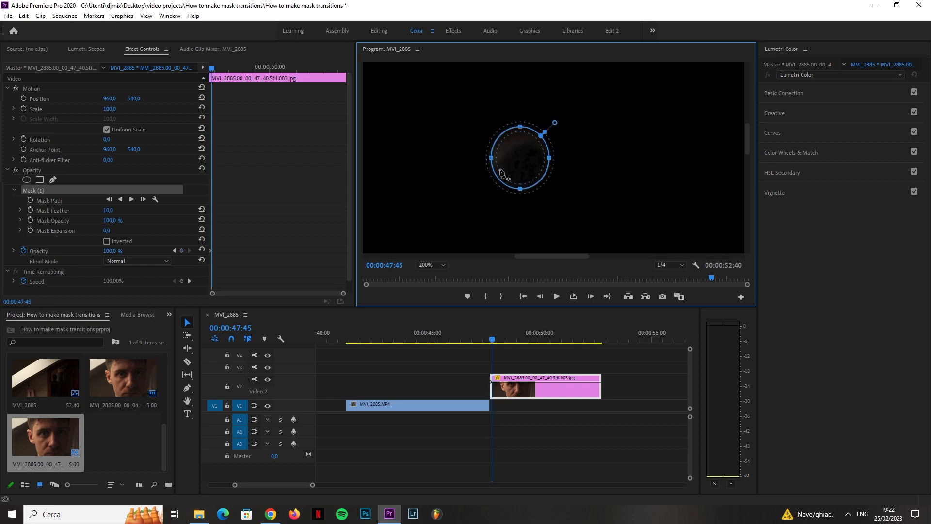
left_click_drag(492, 159, 498, 166)
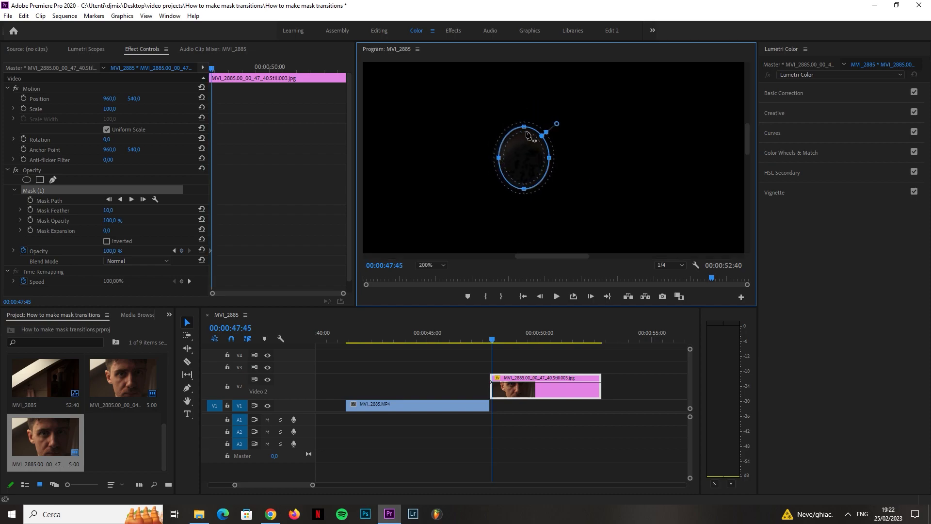
left_click_drag(522, 127, 523, 144)
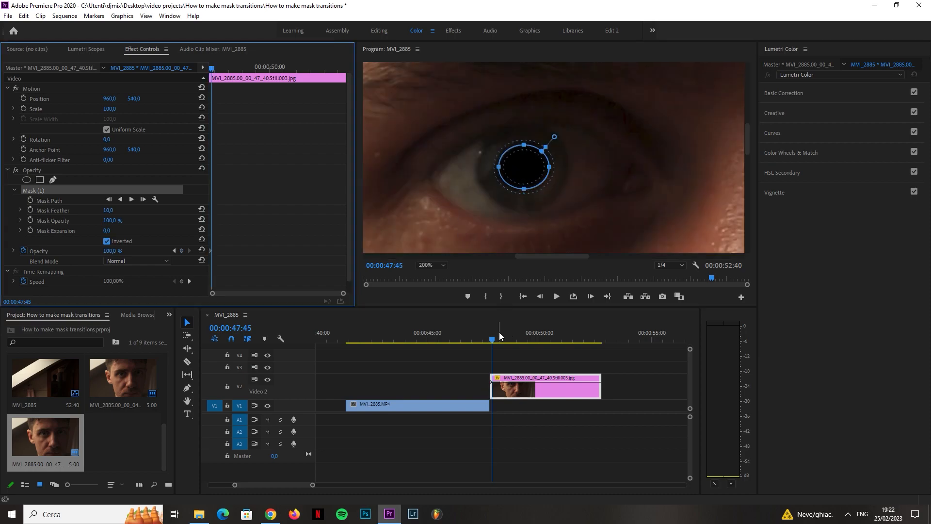
Step: Move the still's anchor point onto the centre of the masked pupil, at about 920.7, 436.0
left_click(30, 88)
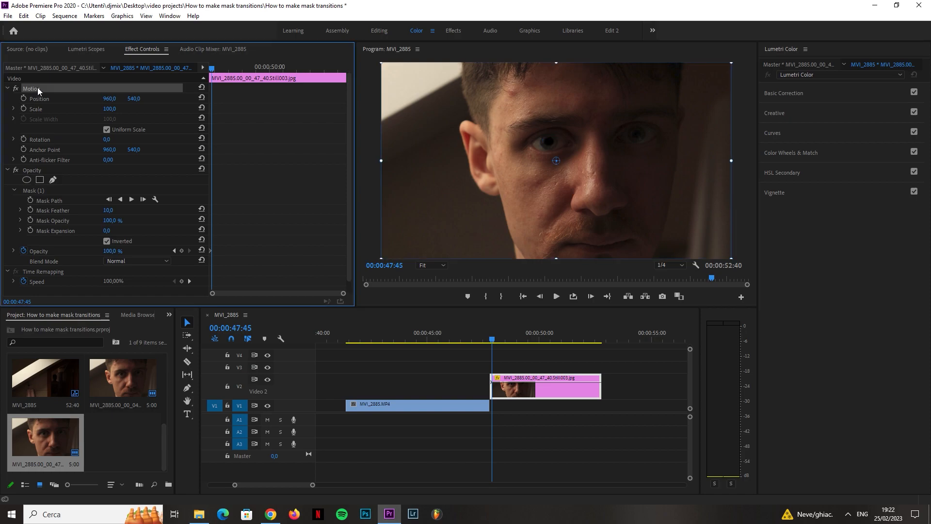
left_click_drag(556, 160, 549, 142)
left_click(435, 265)
left_click(455, 306)
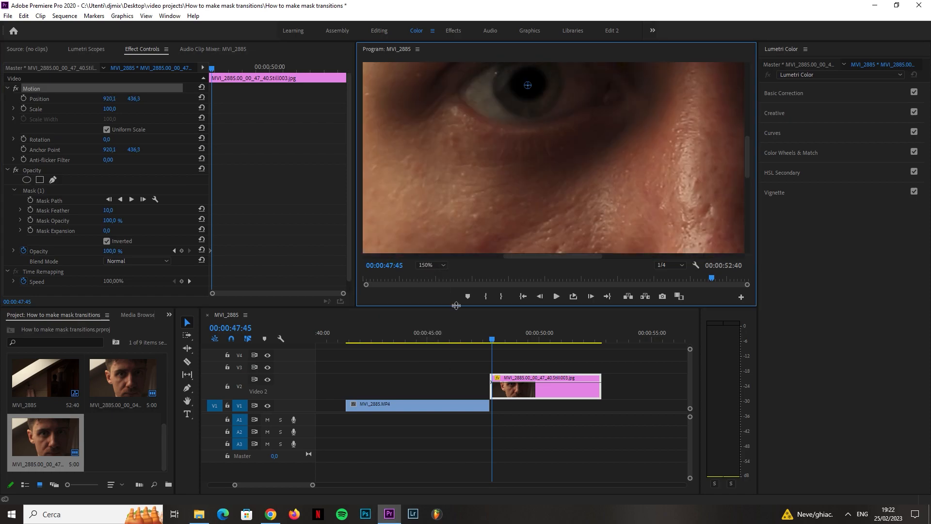
left_click_drag(748, 147, 748, 135)
left_click_drag(528, 136, 528, 136)
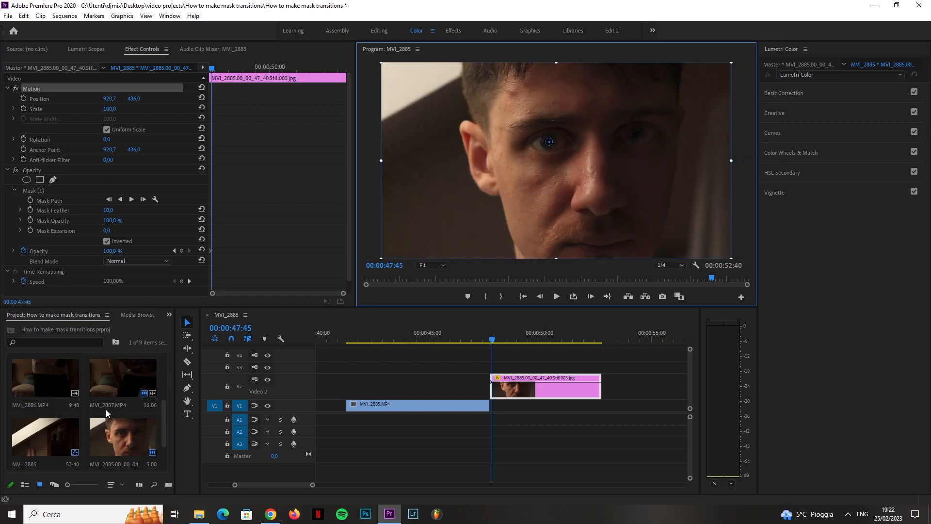
Step: Add the MVI_2887.MP4 clip to the Video 1 track after the still and play it
scroll(105, 410, "up", 1)
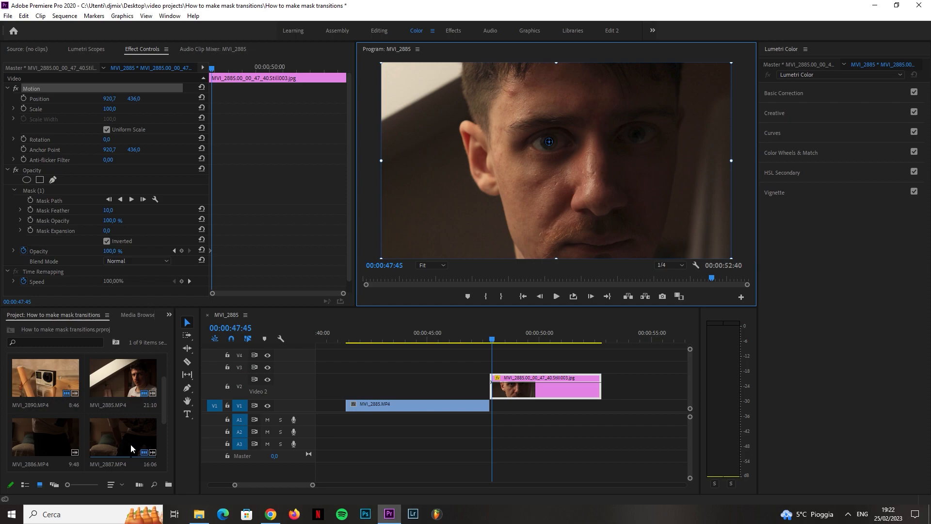
left_click_drag(103, 438, 551, 406)
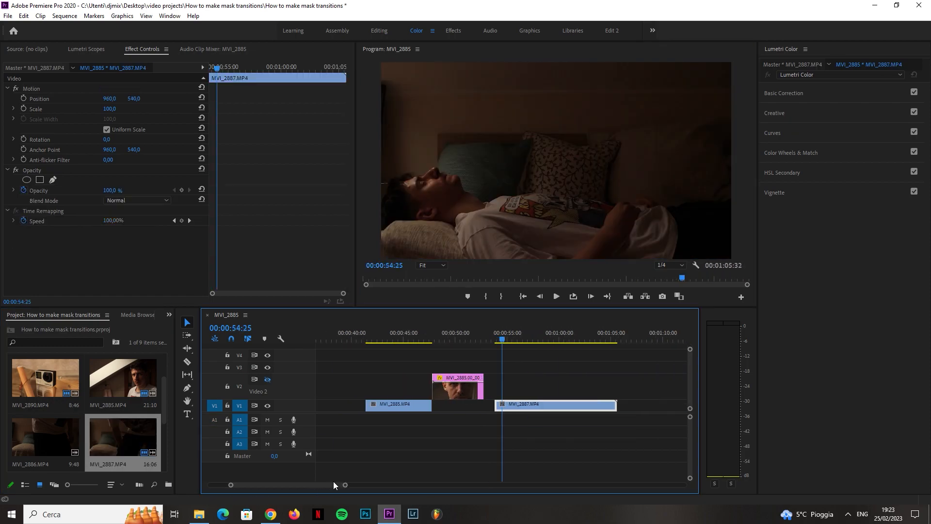
key("space")
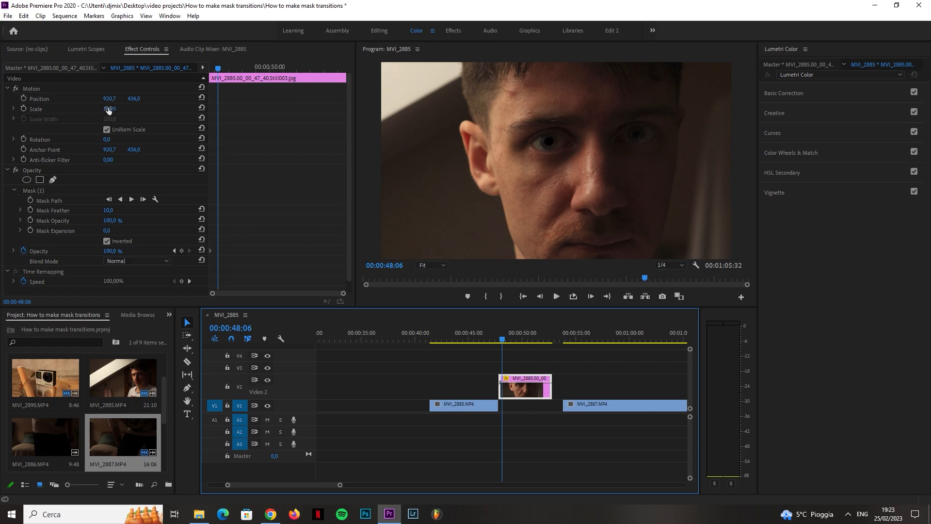
Step: Keyframe the still's Scale at its start and set it to 2500 at 00:00:49:34
left_click(23, 108)
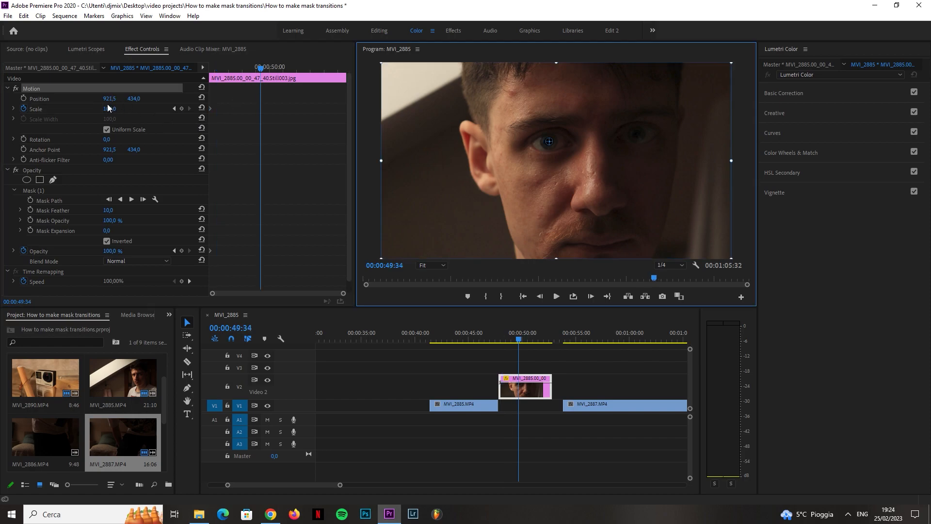
left_click(109, 108)
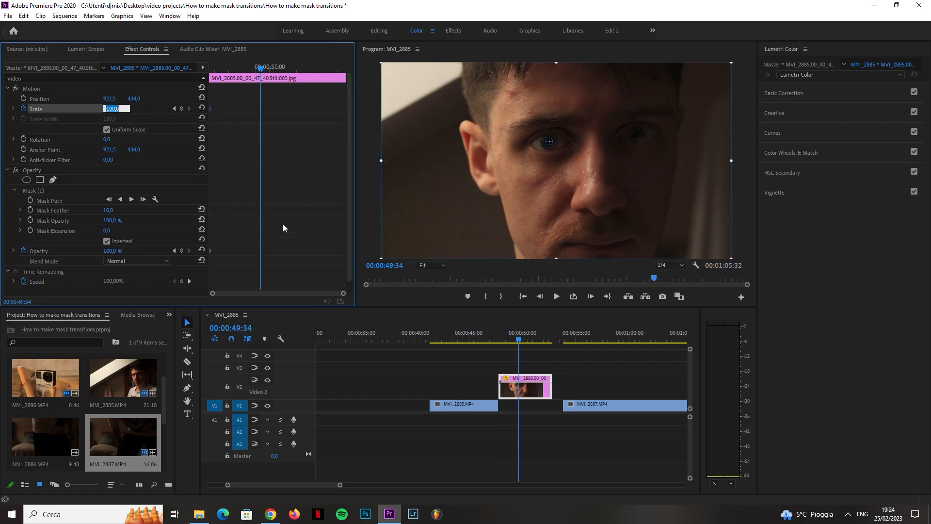
type("2500")
key("Return")
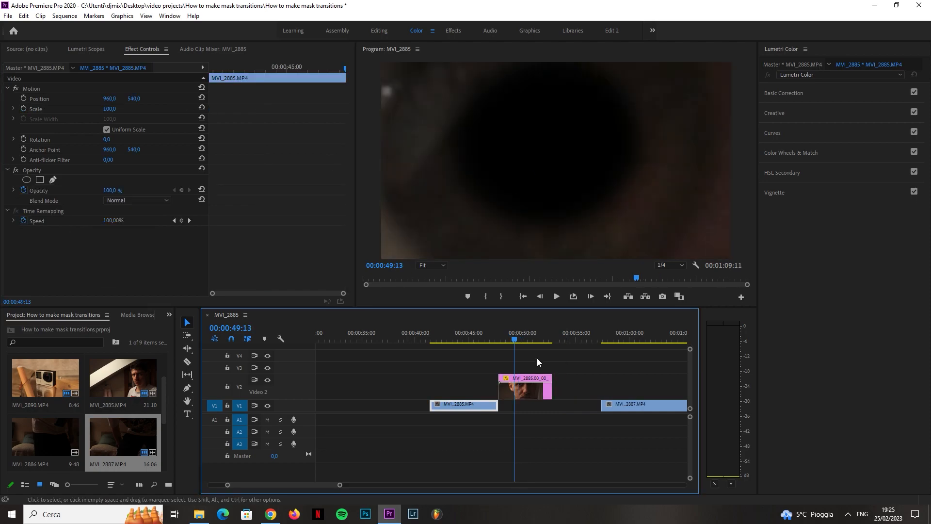
Step: Set the still's Scale to 7000 at 00:00:50:09 as a further keyframe
left_click_drag(275, 67, 275, 67)
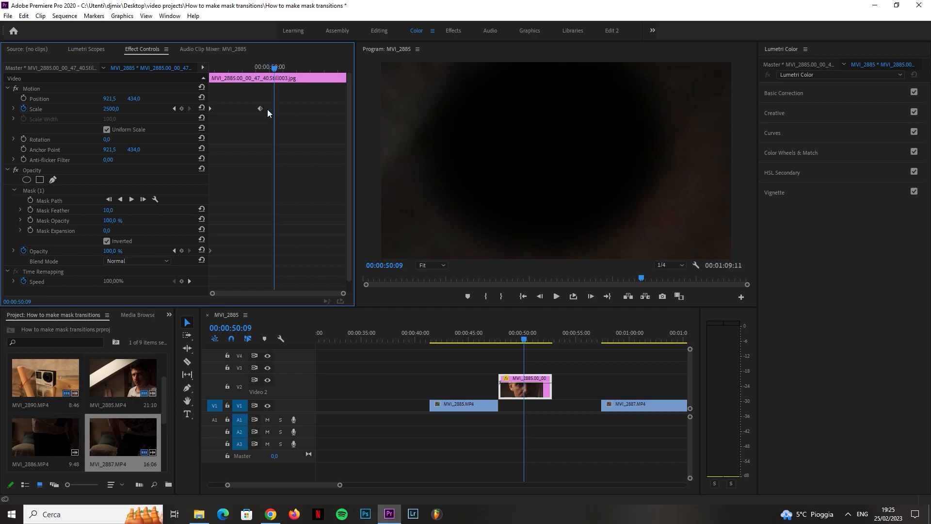
left_click(260, 108)
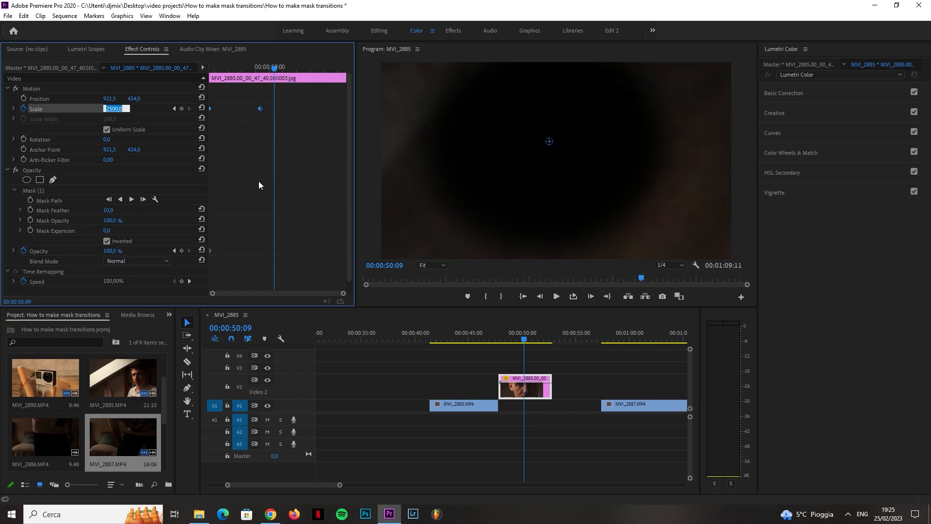
type("7000")
key("Return")
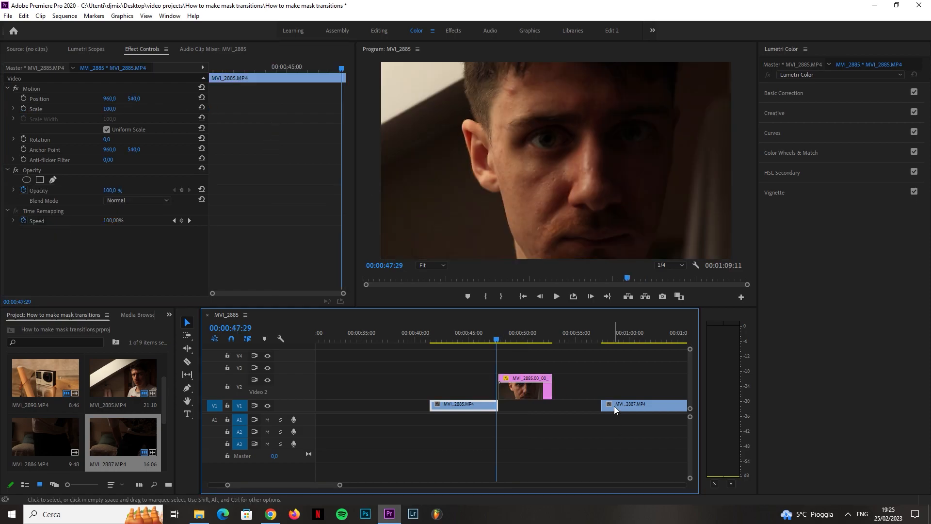
Step: Try MVI_2887.MP4 beneath the still from 00:00:48:33 and compare the still's mask with and without inversion
left_click_drag(615, 407, 521, 409)
left_click_drag(506, 339, 507, 338)
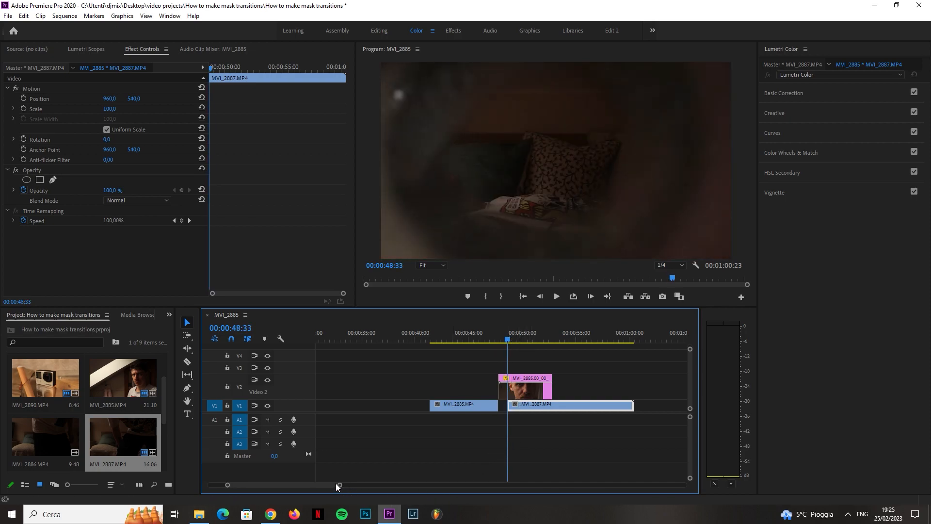
left_click(526, 389)
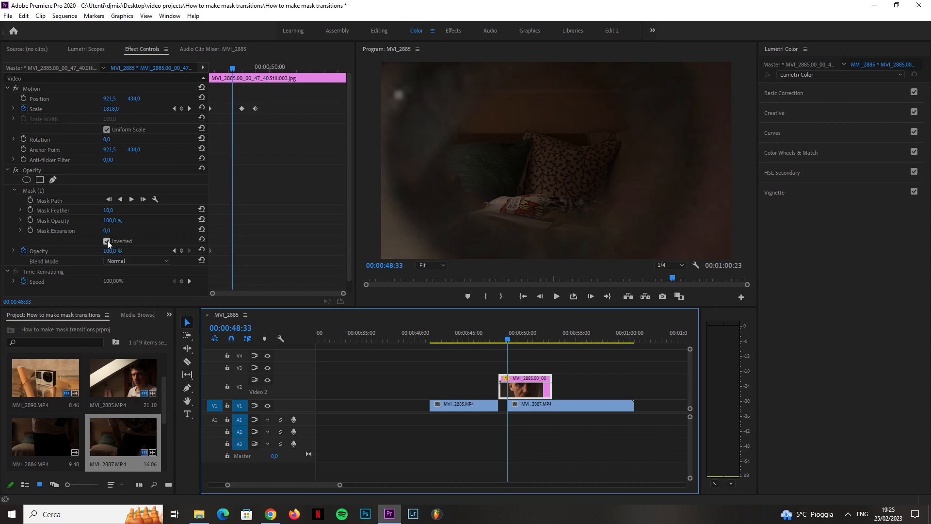
left_click(106, 241)
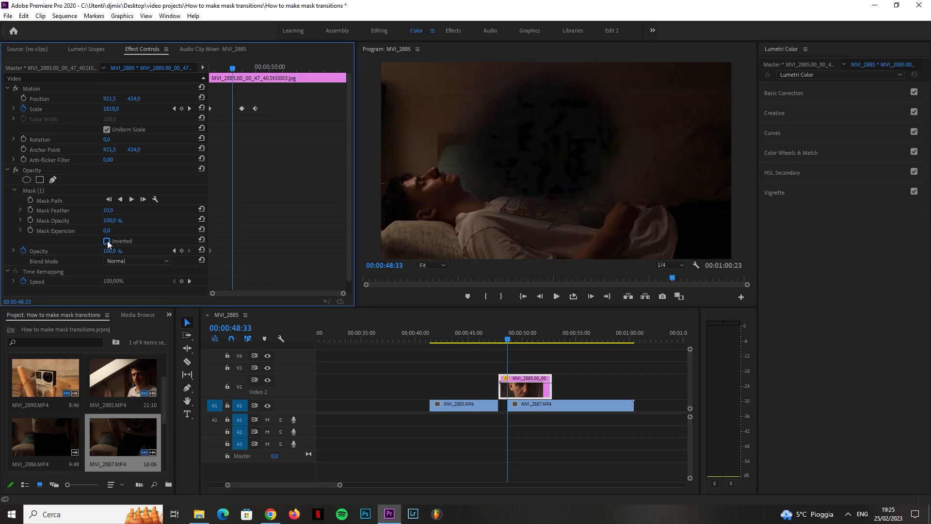
left_click(107, 241)
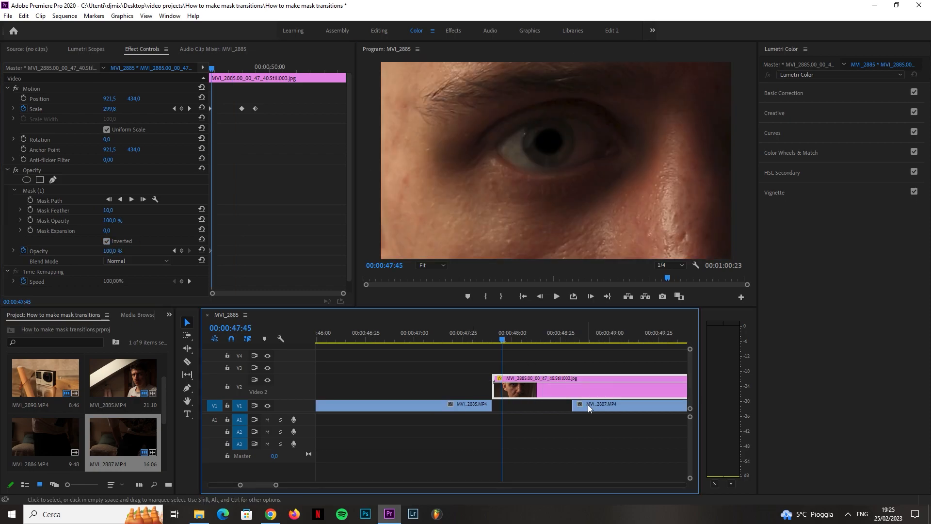
Step: Move MVI_2887.MP4 to start directly after MVI_2885.MP4 at 00:00:47:40 and play the transition
left_click_drag(587, 404, 508, 406)
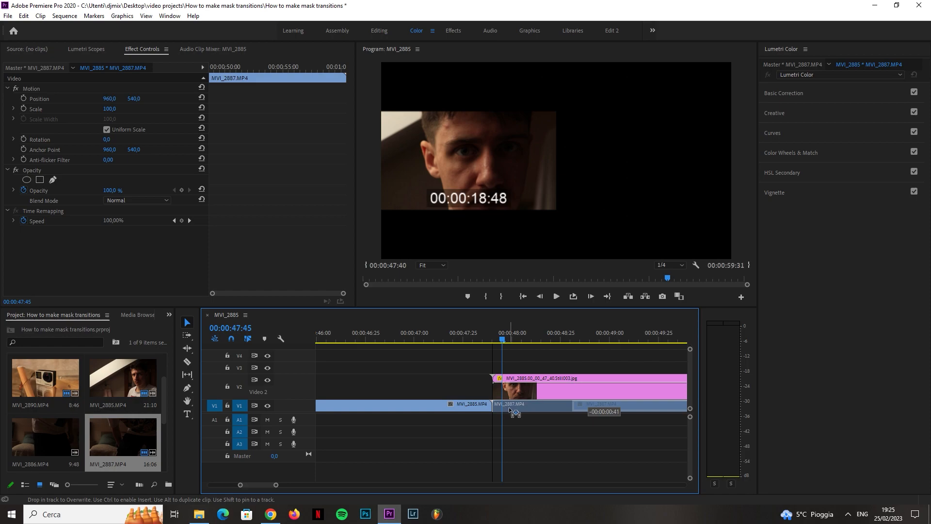
key("minus")
key("space")
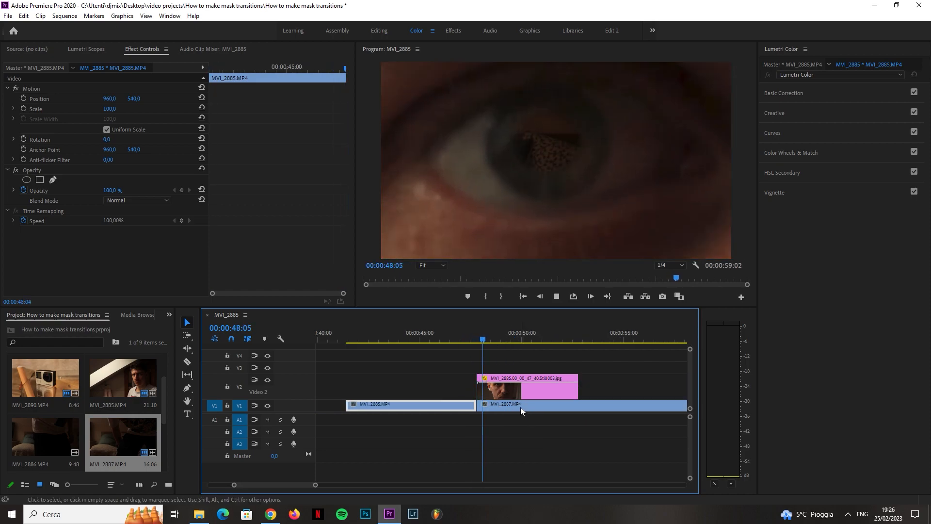
Step: Shorten the still on Video 2 to end at about 00:00:49:20 and scrub through its zoom up to 00:00:49:03
left_click(520, 406)
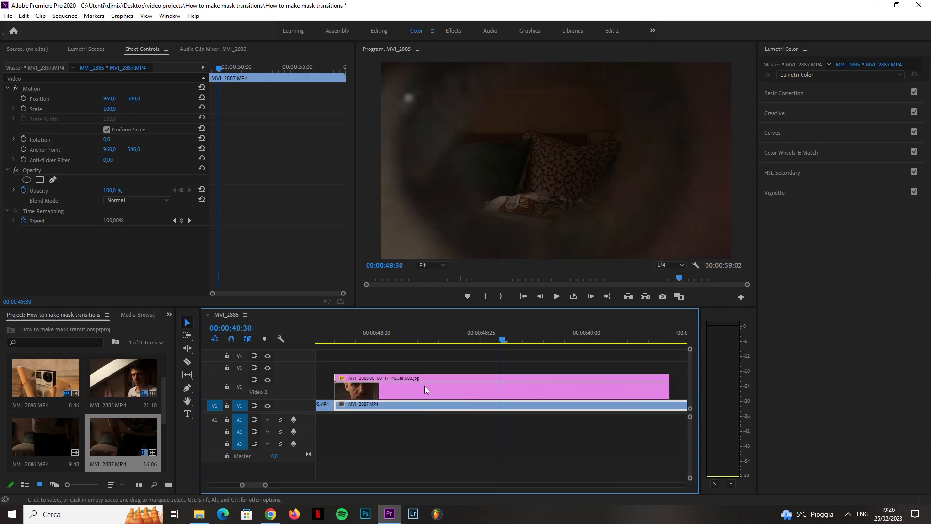
left_click(424, 387)
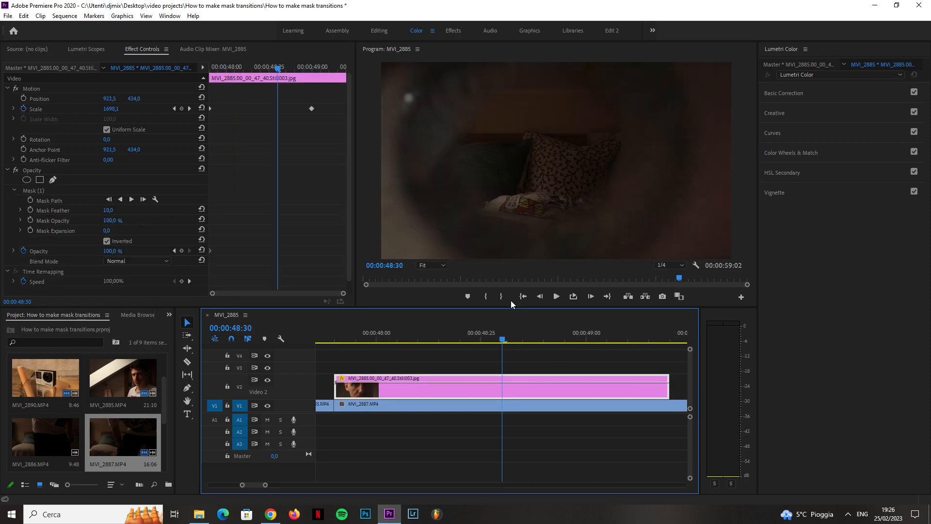
left_click_drag(558, 334, 601, 339)
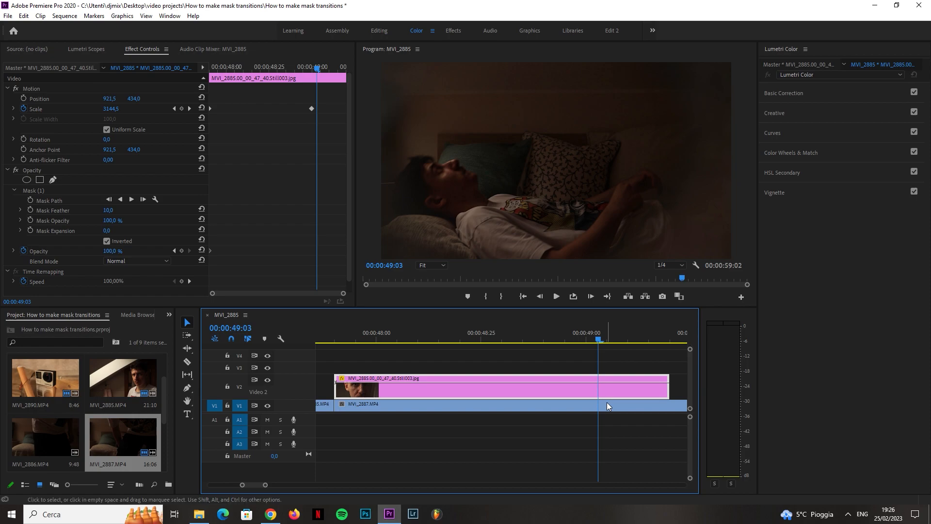
Step: Fade out the still's opacity with keyframes from just after 00:00:49:03 down to zero at its end, and scrub through the fade
left_click(609, 382, "ctrl")
left_click(640, 382, "ctrl")
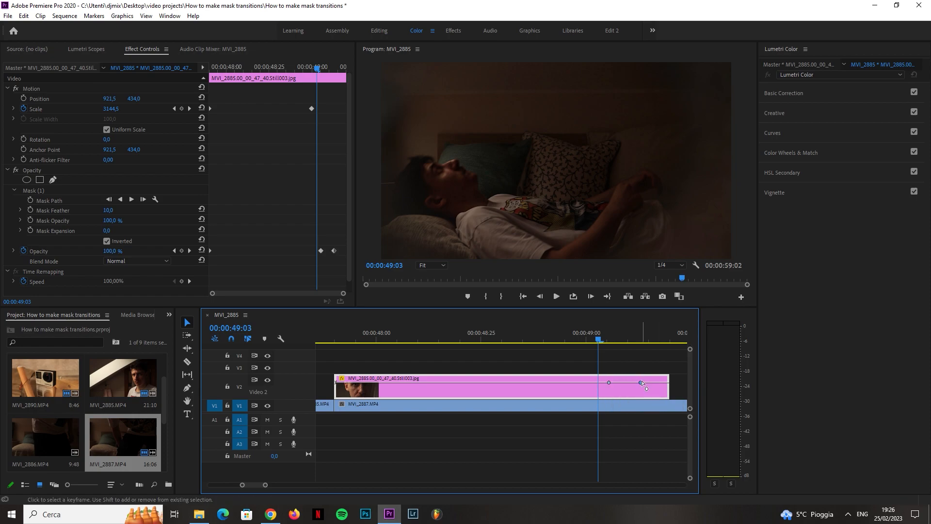
left_click_drag(641, 382, 675, 399)
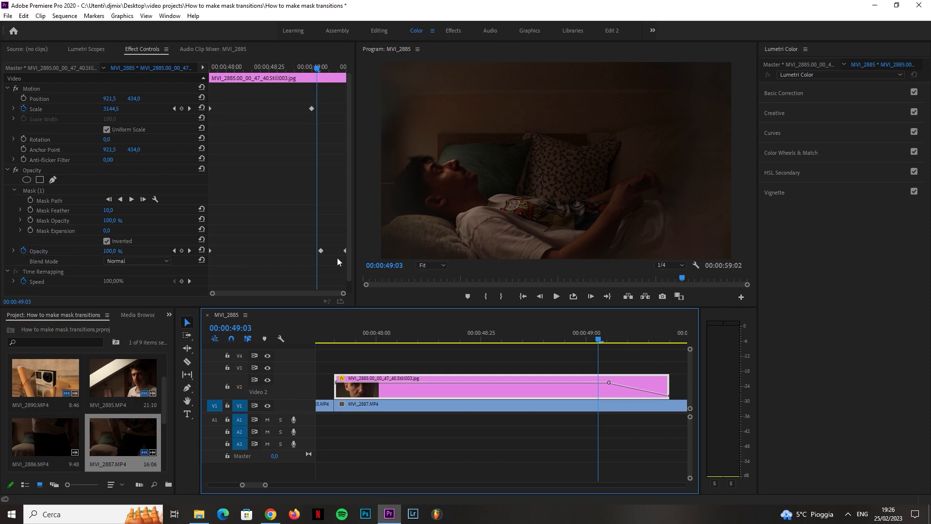
left_click_drag(600, 339, 673, 346)
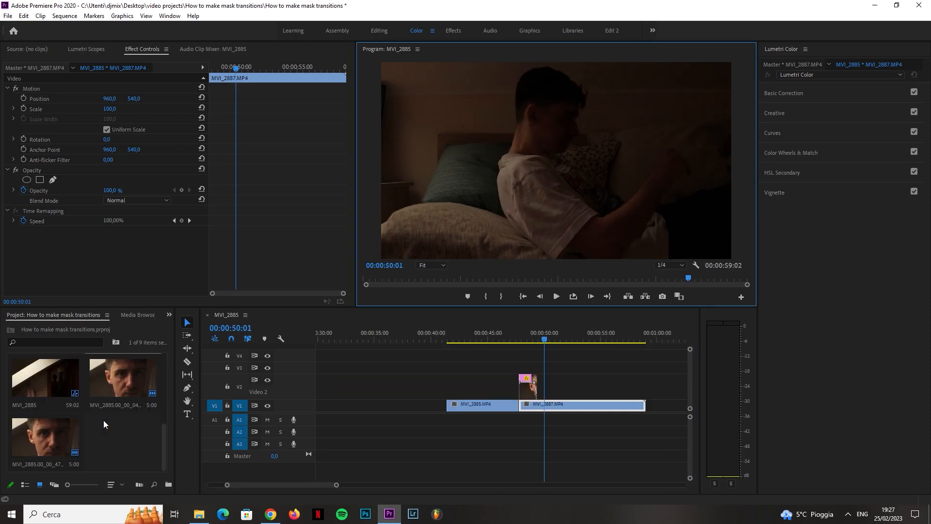
Step: Cut MVI_2888.MP4 on Video 2 at 00:01:09:07 and delete the part before the cut
scroll(103, 421, "up", 1)
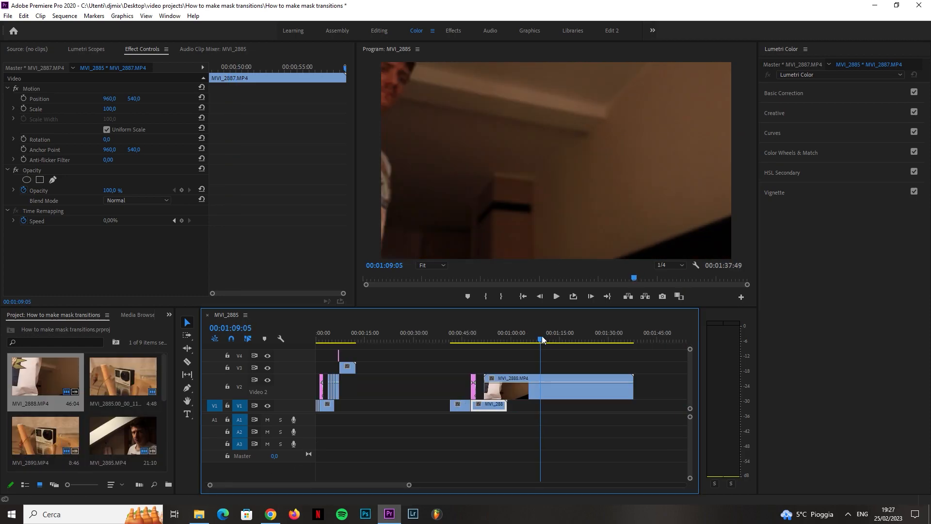
key("c")
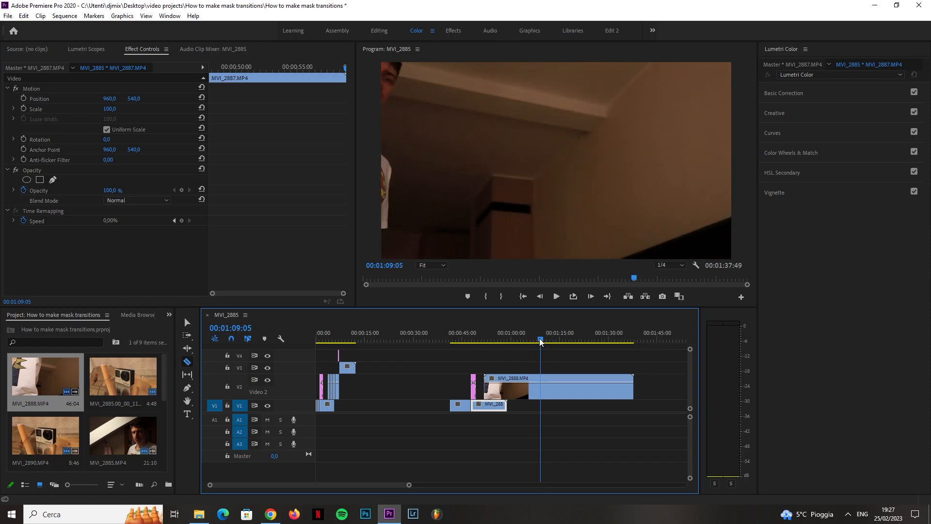
key("Right")
key("Right")
left_click(540, 387)
key("v")
left_click_drag(518, 353, 528, 392)
key("Delete")
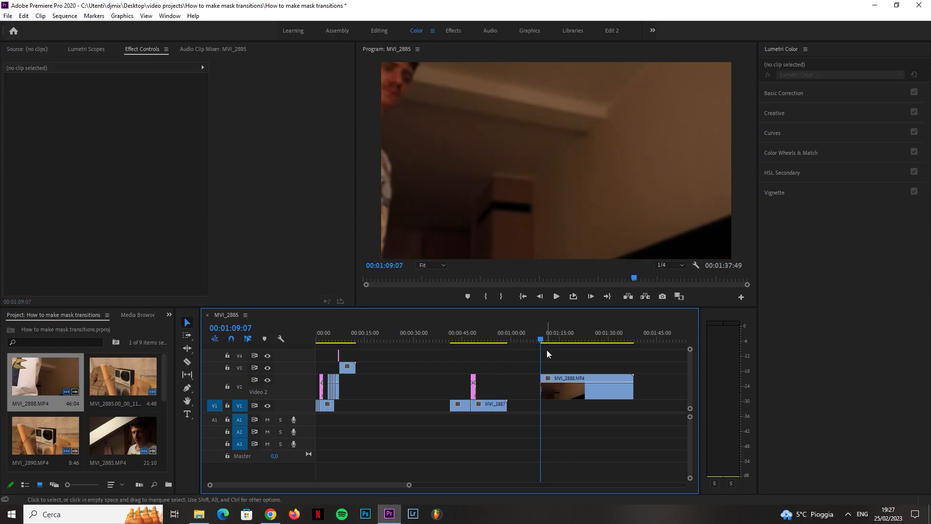
Step: Examine the start of MVI_2888.MP4 frame by frame from 00:01:09:06 to see how the person crosses the shot
left_click_drag(541, 339, 541, 339)
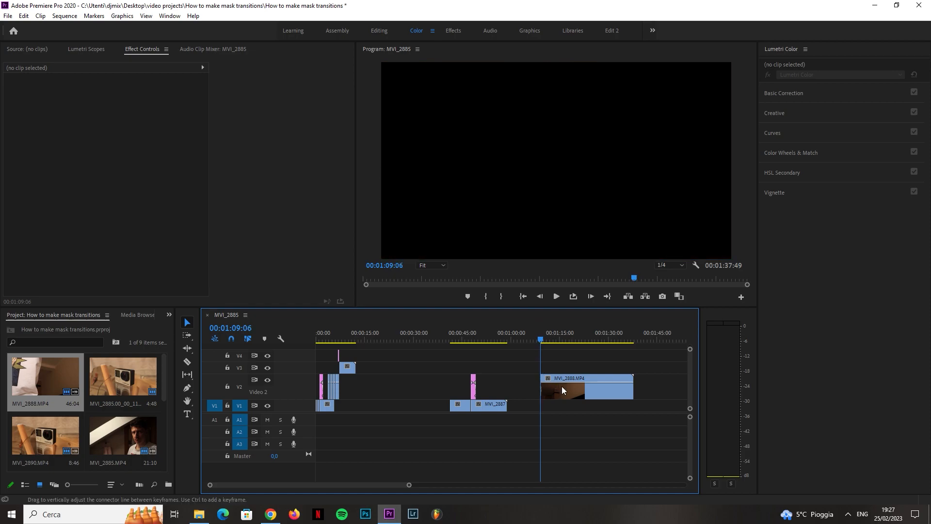
key("Right")
key("Right")
key("Right")
key("Right")
key("Right")
key("Right")
key("Right")
key("Right")
key("Right")
key("Right")
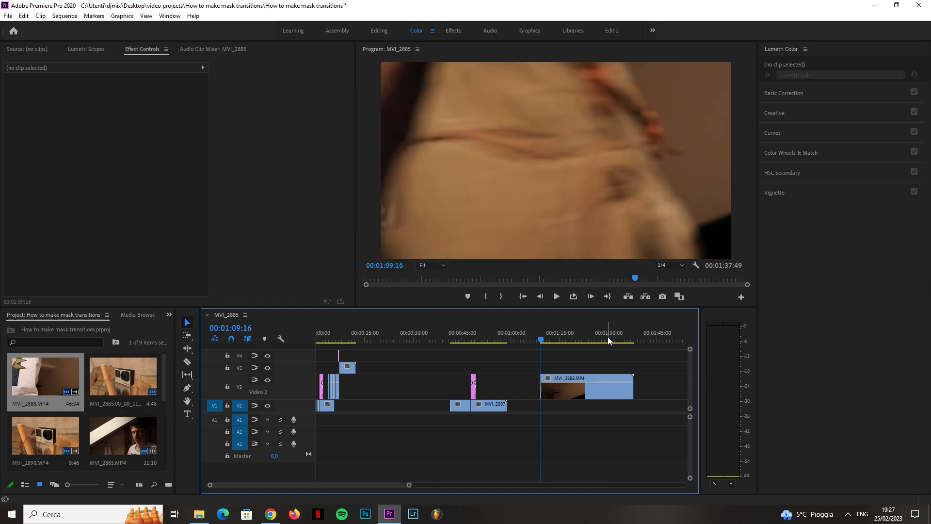
key("Right")
key("Right")
key("Right")
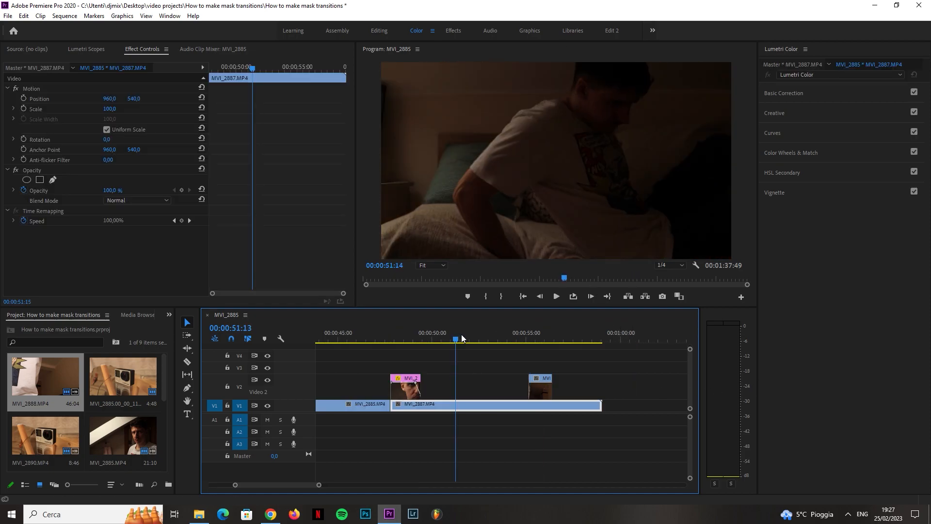
Step: Move the shortened MVI_2888.MP4 clip on Video 2 to start at 00:00:50:48 above MVI_2887.MP4
mouse_move(460, 335)
left_mouse_down()
mouse_move(443, 334)
mouse_move(451, 336)
left_mouse_up()
left_click_drag(541, 387, 463, 387)
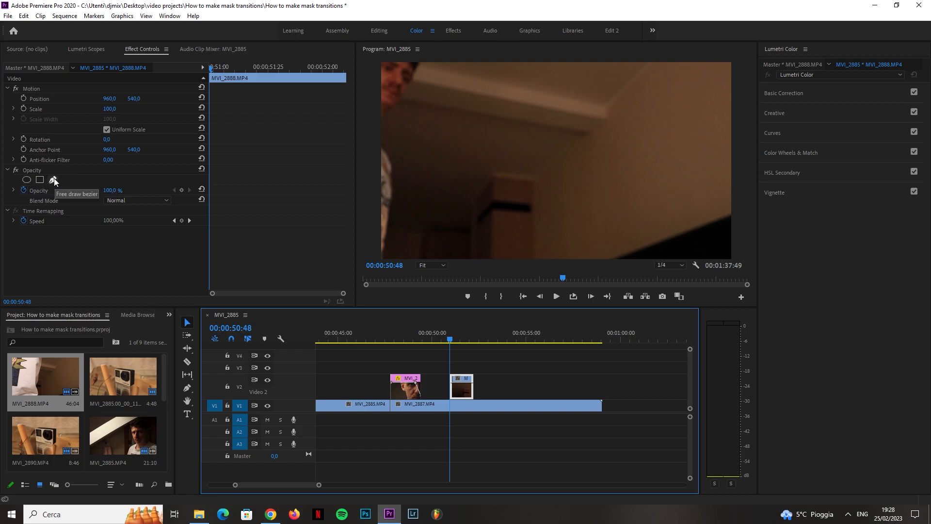
Step: Draw a four-point free-draw opacity mask just outside the frame's left edge on MVI_2888.MP4, with Mask Path animated from 00:00:50:48 and preview zoom at 25%
left_click(418, 265)
left_click(435, 307)
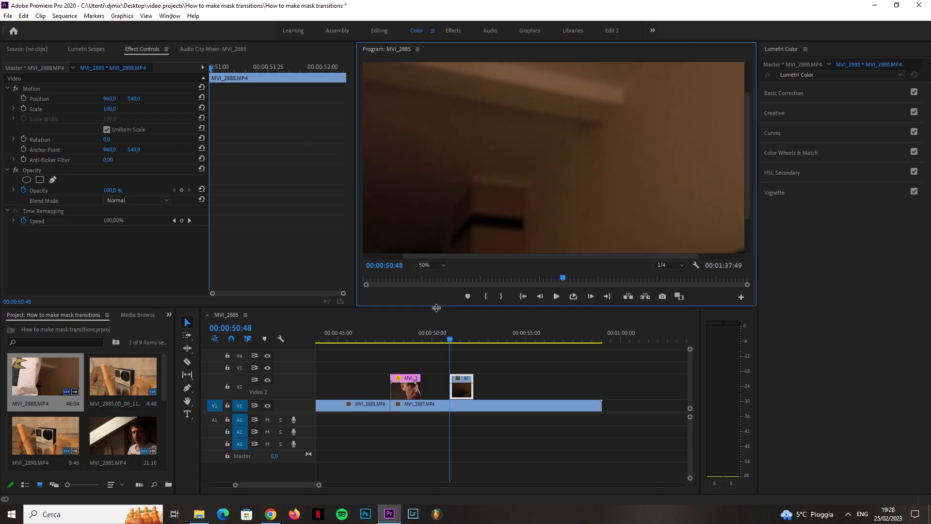
left_click(424, 265)
left_click(438, 298)
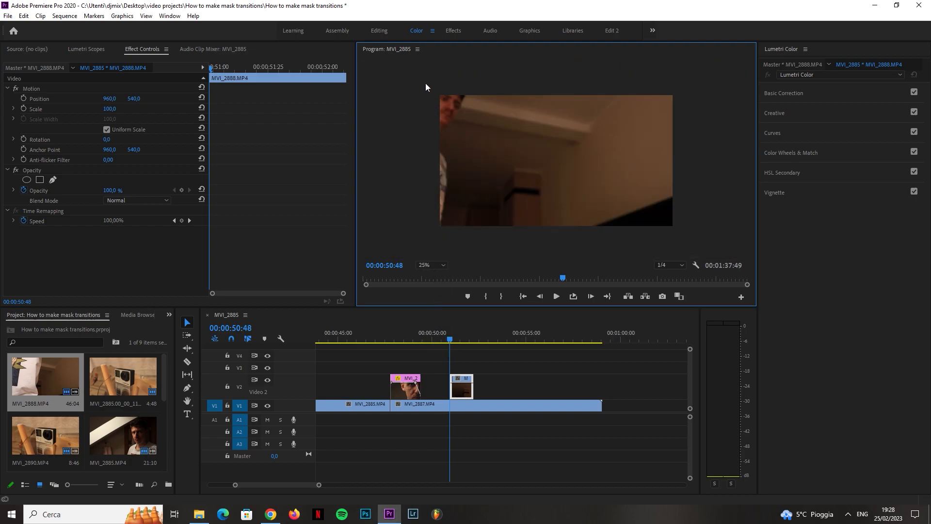
left_click(54, 181)
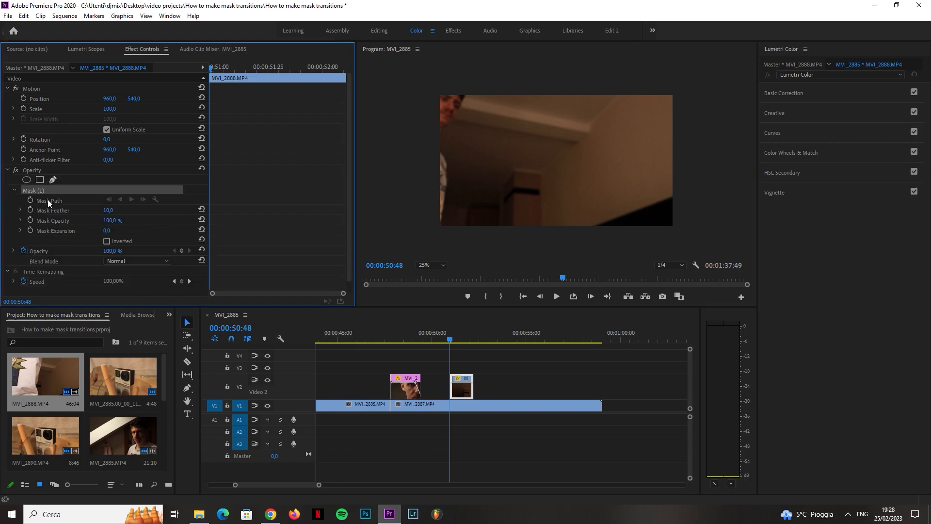
left_click(45, 202)
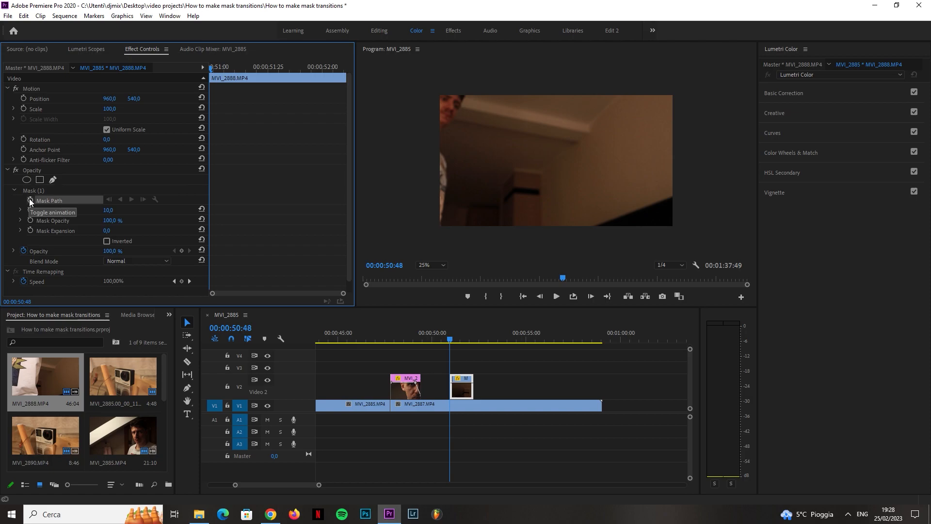
left_click(30, 199)
left_click(28, 191)
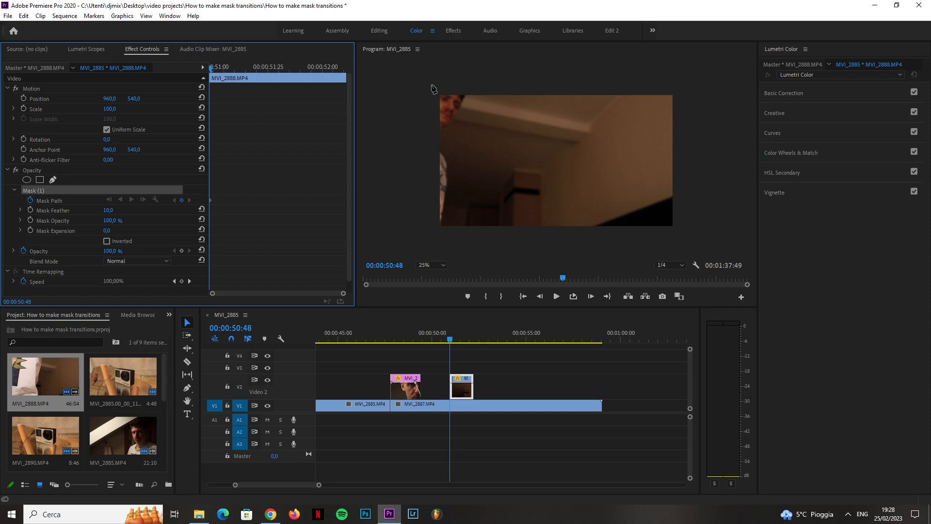
left_click_drag(429, 237, 407, 240)
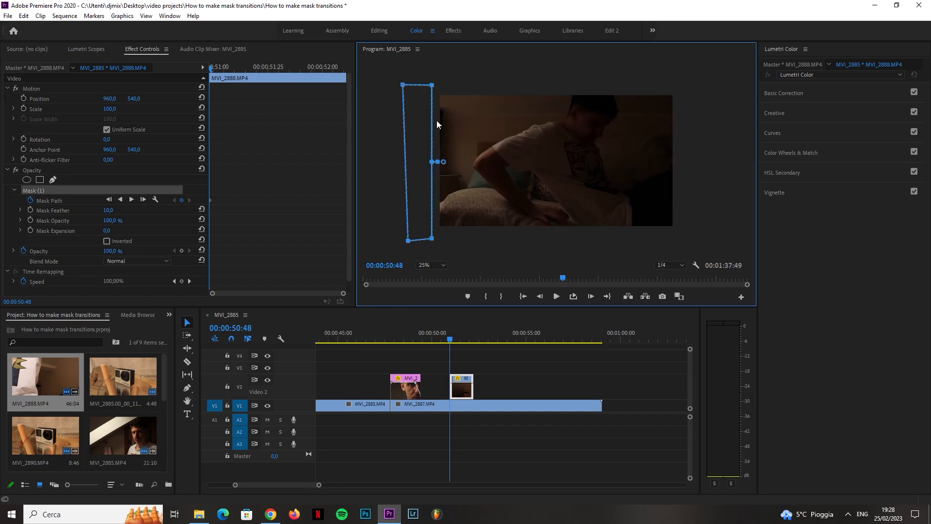
Step: Invert Mask (1) on the MVI_2888.MP4 clip
left_click(426, 405)
left_click_drag(321, 487, 276, 486)
left_click(518, 380)
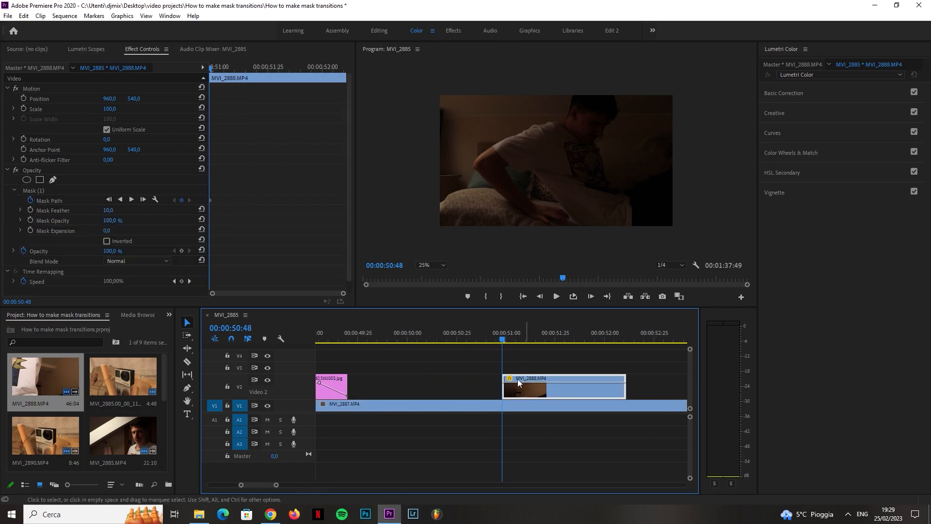
left_click(116, 238)
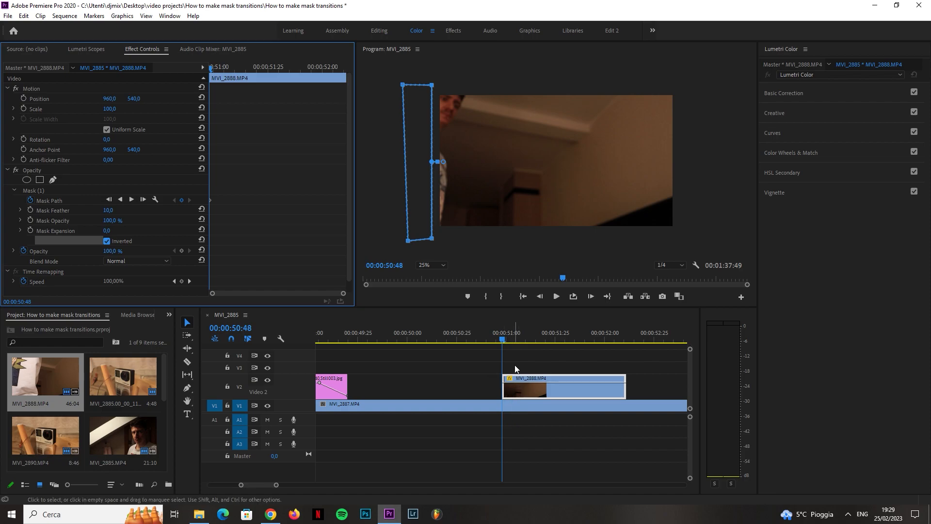
Step: At 00:00:50:49, add points to the mask's right edge and reshape it around the person's head entering the frame
key("Right")
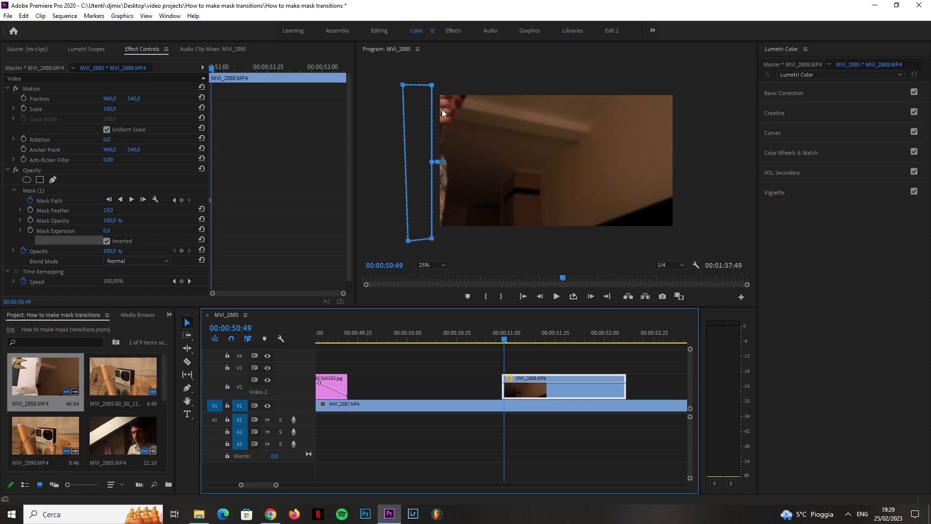
left_click(432, 128)
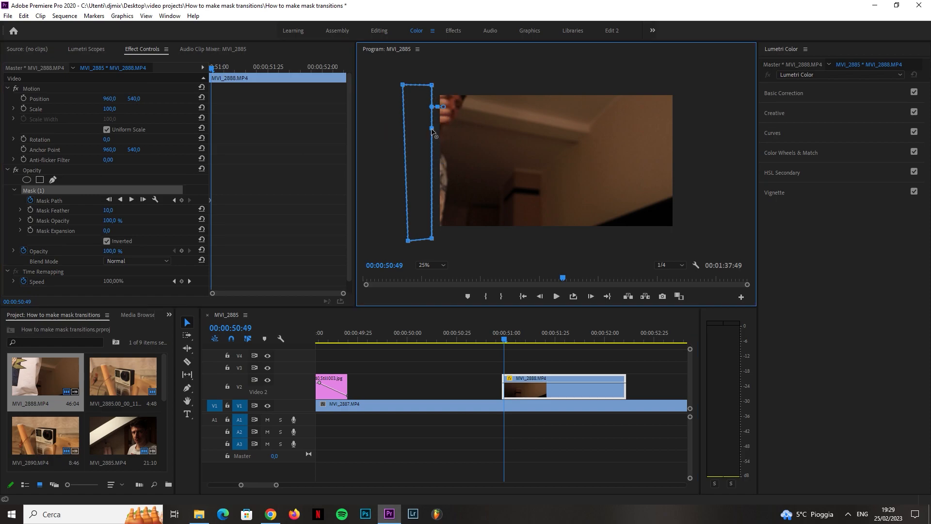
left_click_drag(432, 129, 435, 91)
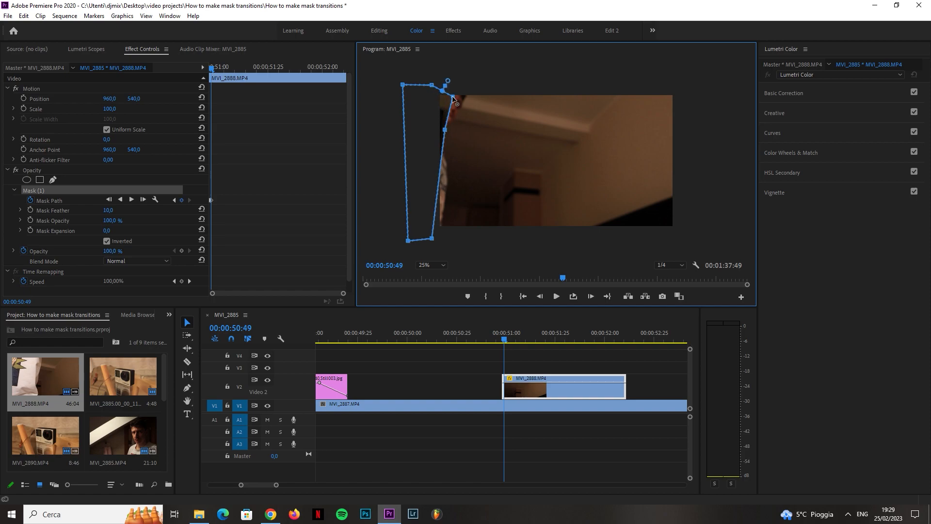
left_click_drag(444, 130, 434, 149)
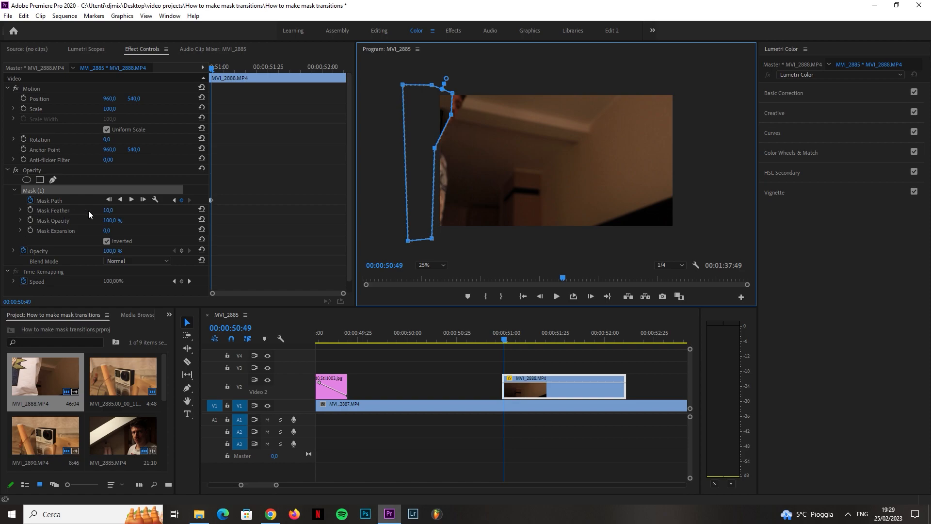
Step: Adjust the mask path to follow the person's moving edge at 00:00:51:00 and 00:00:51:01
left_click(504, 343)
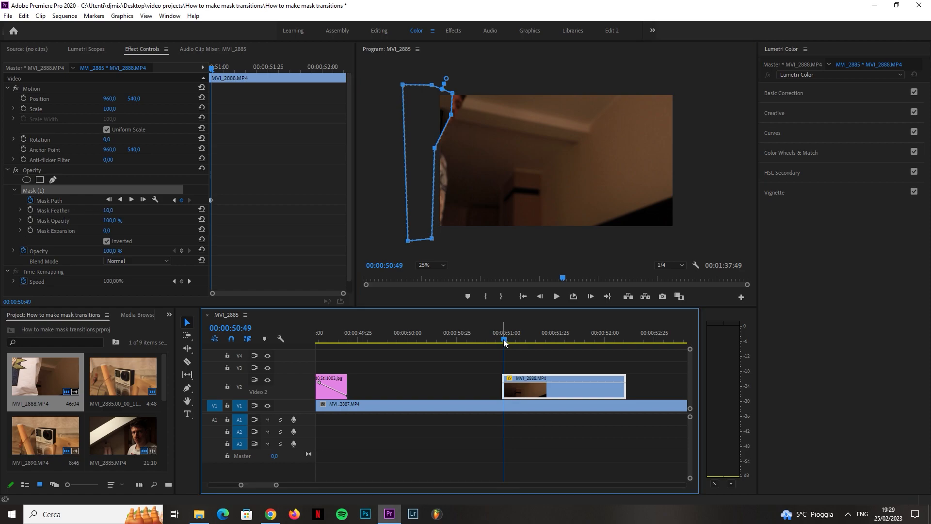
key("Right")
left_click_drag(451, 115, 462, 94)
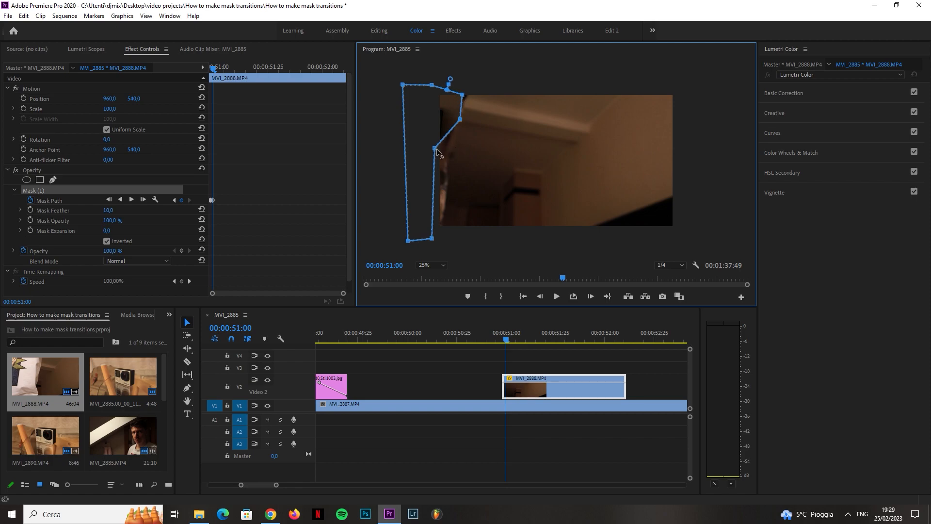
key("Right")
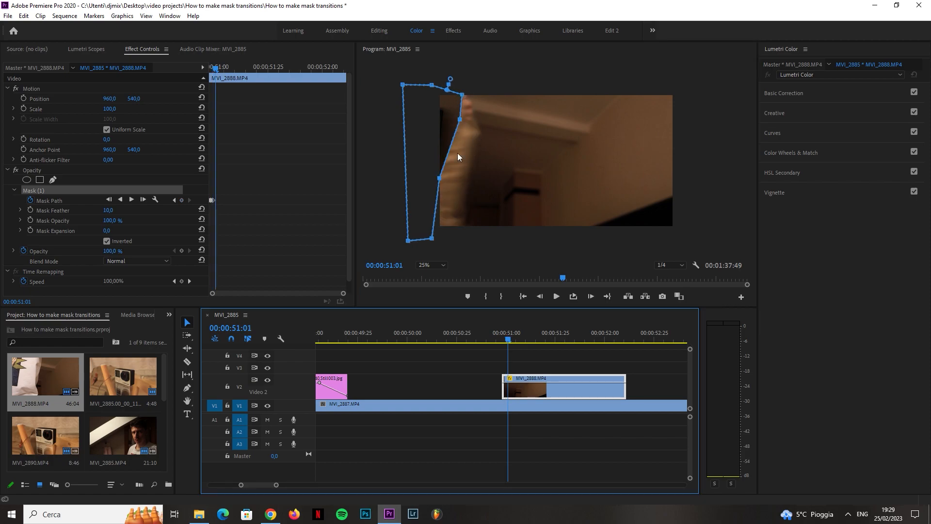
left_click_drag(459, 120, 478, 120)
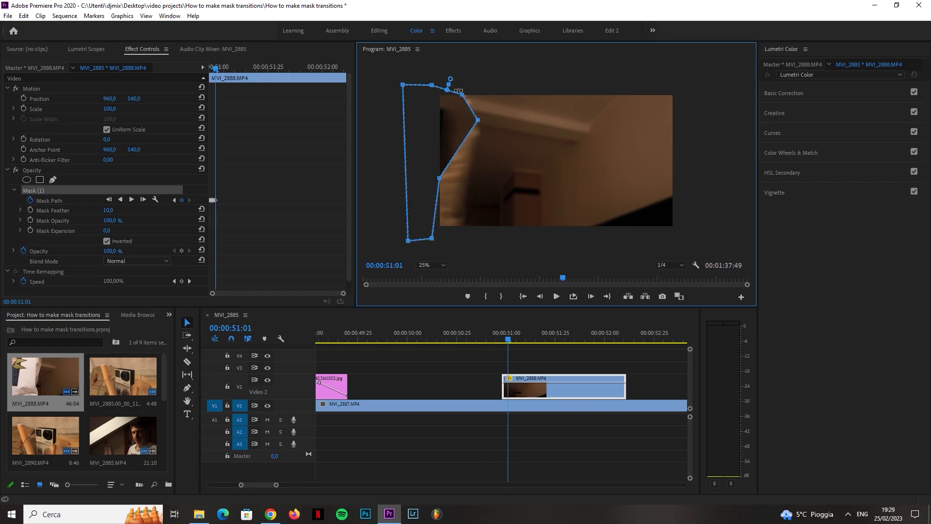
Step: Keyframe the mask's right edge frame by frame along the person's body from 00:00:51:02 to 00:00:51:05
key("Right")
key("Right")
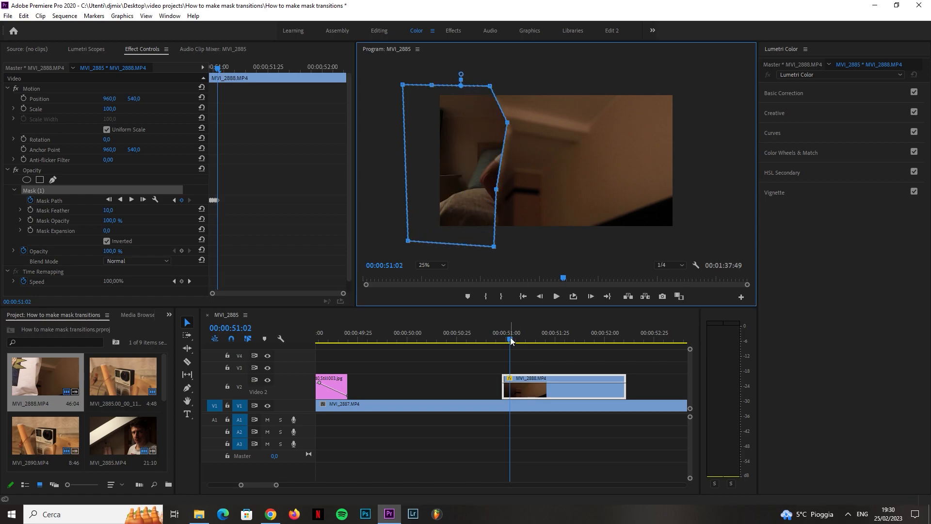
left_click_drag(508, 122, 537, 122)
key("Right")
key("Right")
key("Right")
left_click_drag(490, 86, 564, 85)
left_click_drag(537, 122, 583, 123)
left_click_drag(494, 247, 637, 241)
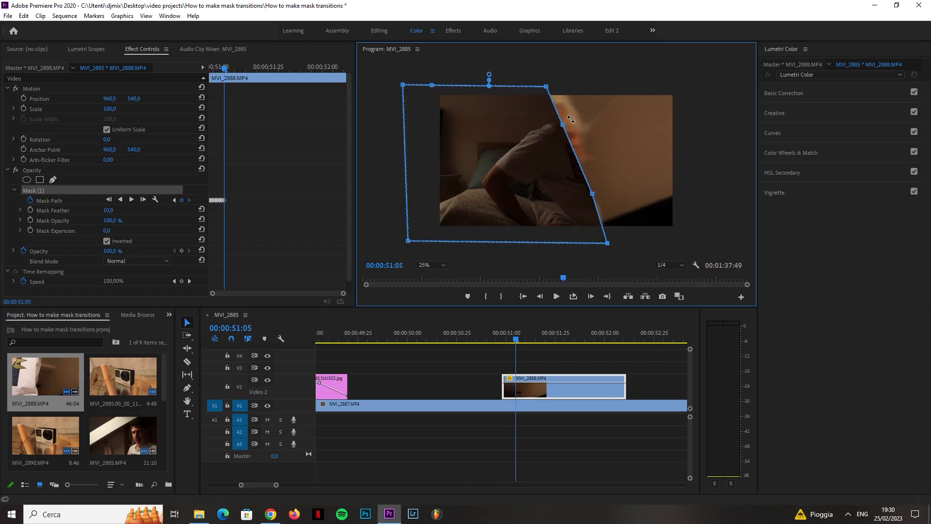
left_click_drag(529, 193, 617, 192)
Step: Continue keyframing the mask path up to 00:00:51:10, extending it past the right edge until it encloses the whole frame
key("Right")
key("Right")
left_click_drag(649, 241, 650, 241)
left_click_drag(520, 339, 522, 339)
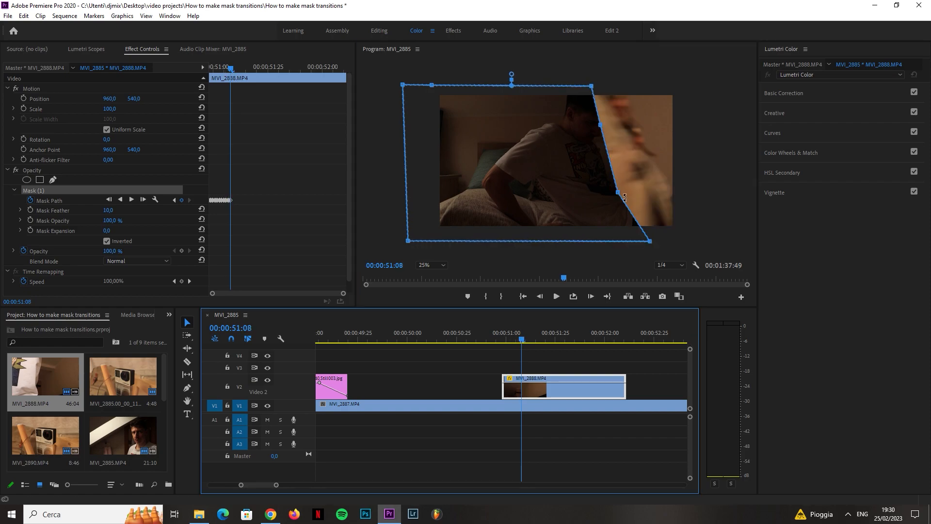
left_click_drag(650, 241, 686, 240)
left_click_drag(591, 86, 621, 85)
left_click_drag(522, 340, 524, 340)
left_click_drag(621, 85, 638, 84)
left_click_drag(524, 340, 525, 339)
left_click_drag(655, 111, 690, 89)
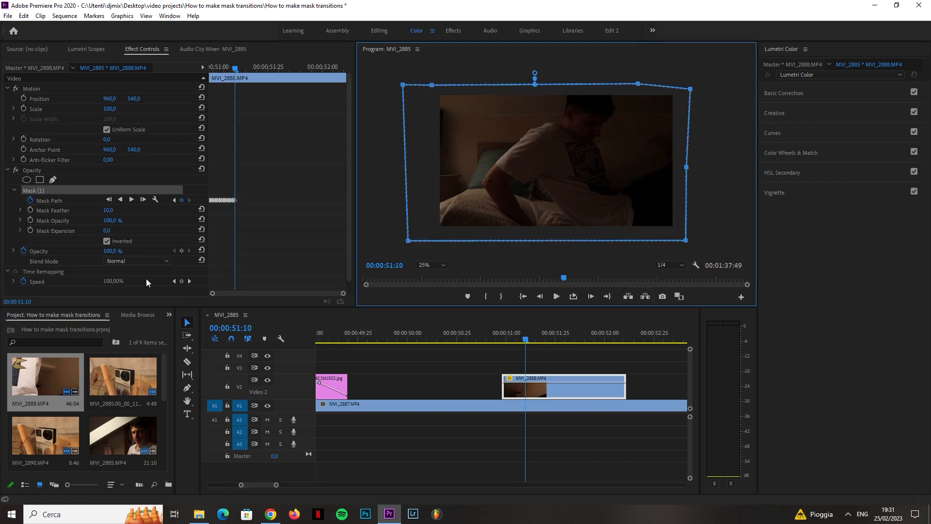
Step: Turn off the mask's inversion and check the reveal frame by frame between 00:00:51:02 and 00:00:51:07
left_click(107, 240)
key("Left")
key("Left")
key("Left")
key("Left")
key("Left")
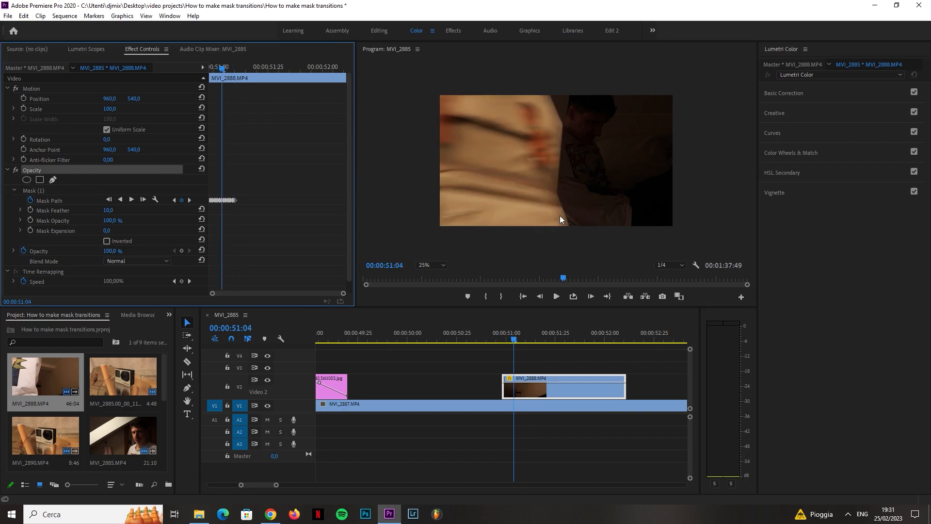
key("Right")
key("Right")
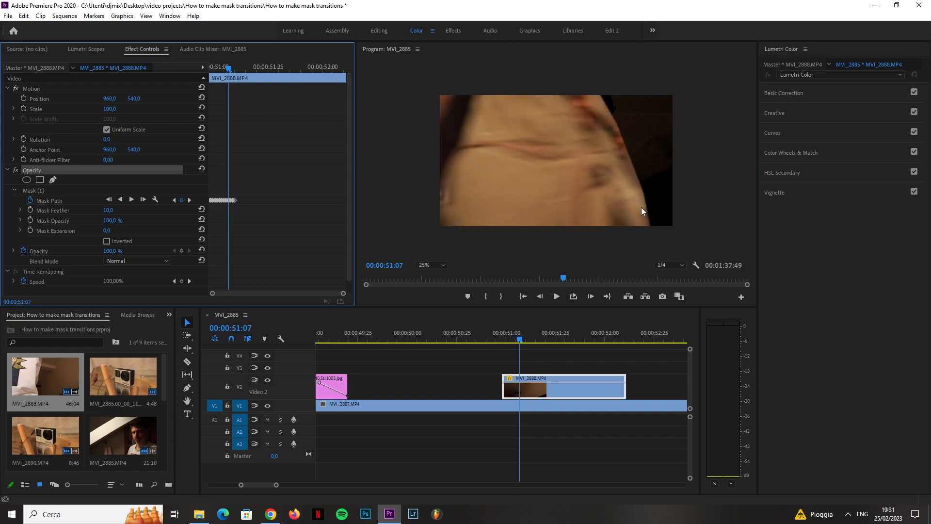
key("Left")
key("Left")
key("Left")
key("Left")
key("Left")
key("Left")
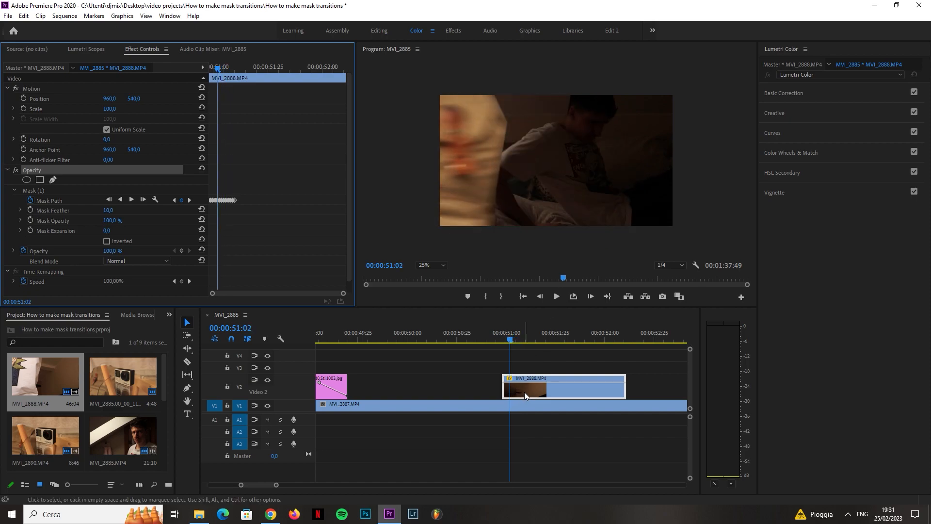
Step: Set the Mask Feather of Mask (1) to 100 after trying 50, checking the edge at 00:00:51:03
key("Right")
key("Right")
left_click(110, 210)
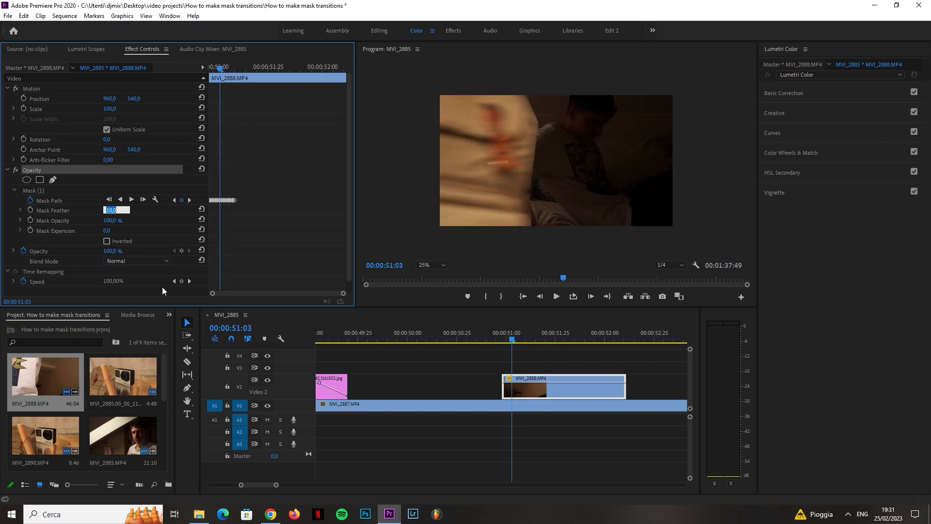
type("50")
key("Return")
left_click(116, 208)
type("100")
key("Return")
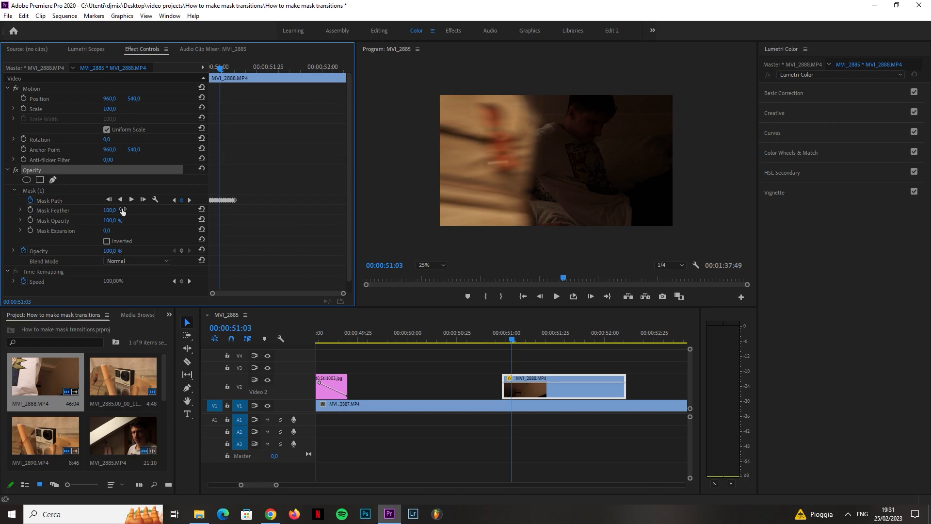
Step: Step through the feathered body wipe frame by frame from 00:00:50:49 to check the mask edge
left_click(502, 338)
key("Right")
key("Right")
key("Right")
key("Right")
key("Right")
key("Right")
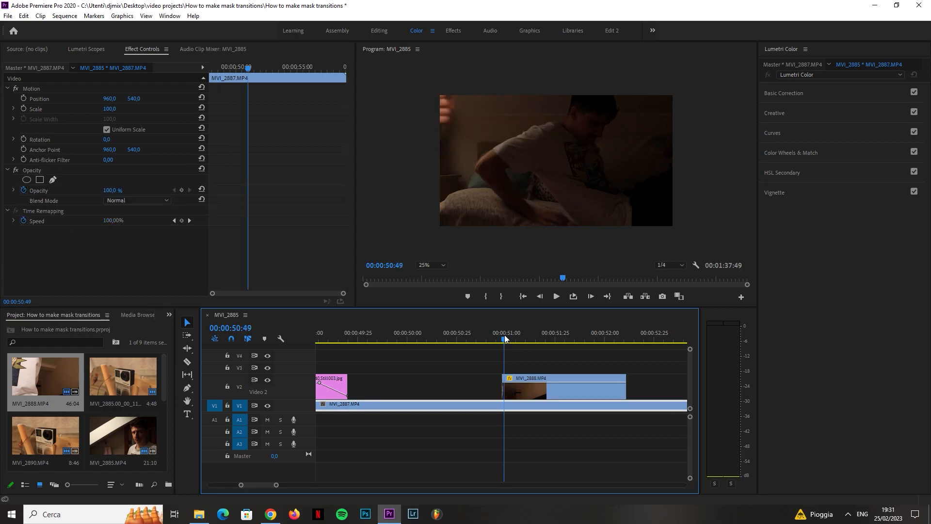
key("Right")
key("Right")
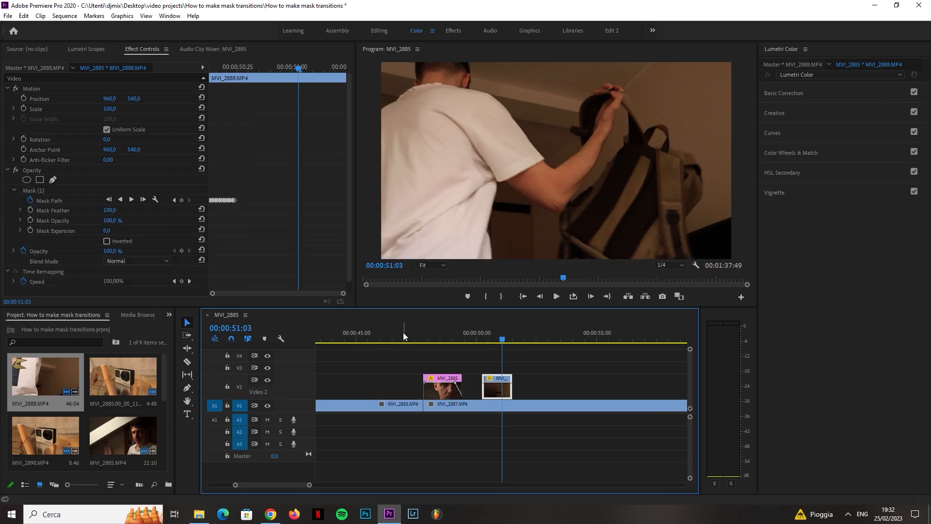
Step: Play the sequence from the beginning of MVI_2885 to review the pupil zoom and the body wipe
left_click(391, 338)
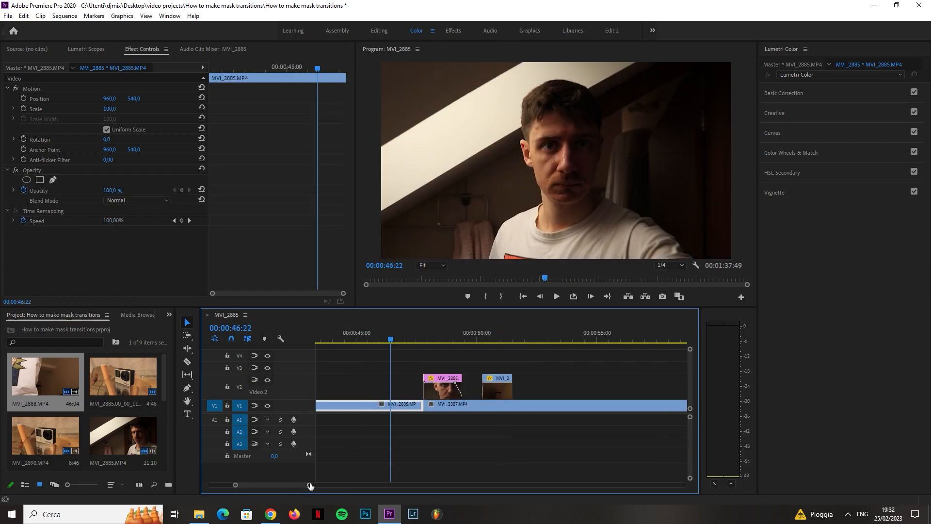
key("minus")
left_click(467, 338)
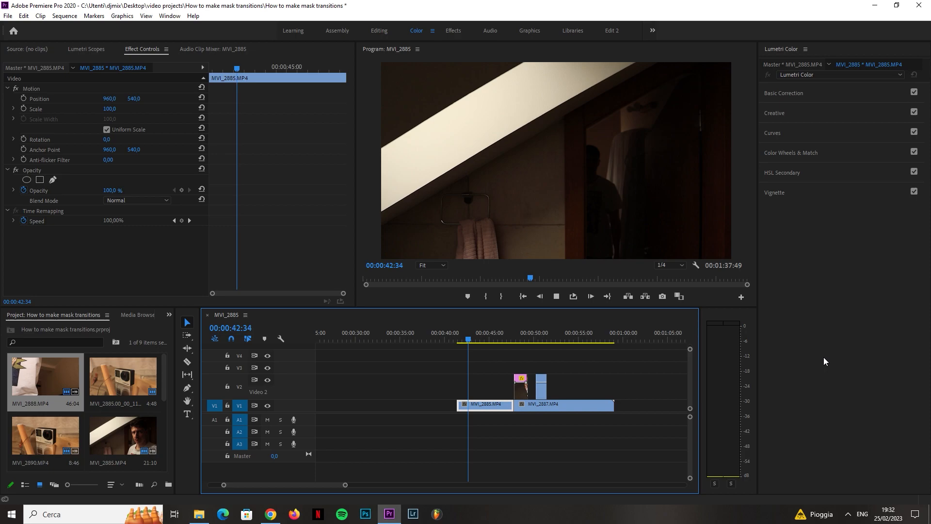
key("space")
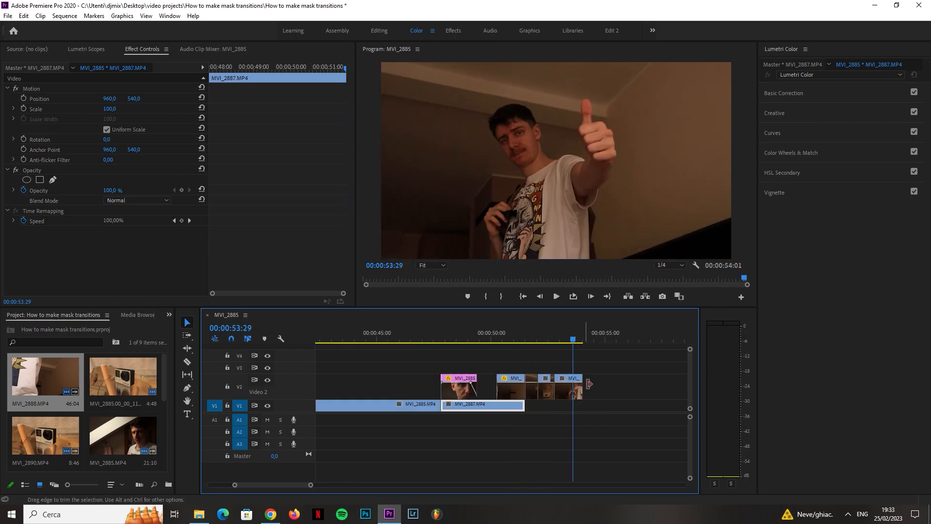
Step: Play the last MVI_2888 segment to review the thumbs-up pose around 00:00:53
left_click(554, 332)
key("space")
key("space")
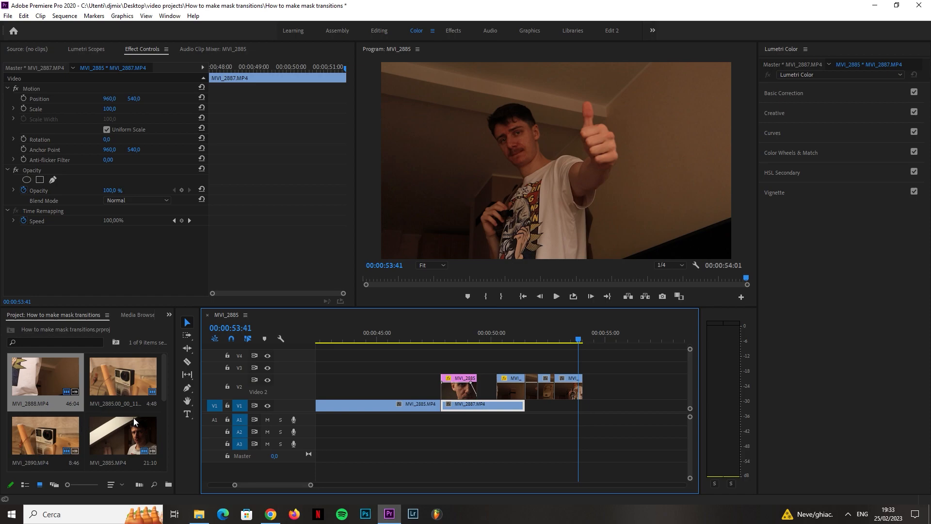
Step: Place MVI_2890.MP4 on V2 after the MVI_2888 segments and cut it so it starts at 00:00:58:23
left_click_drag(125, 387, 619, 399)
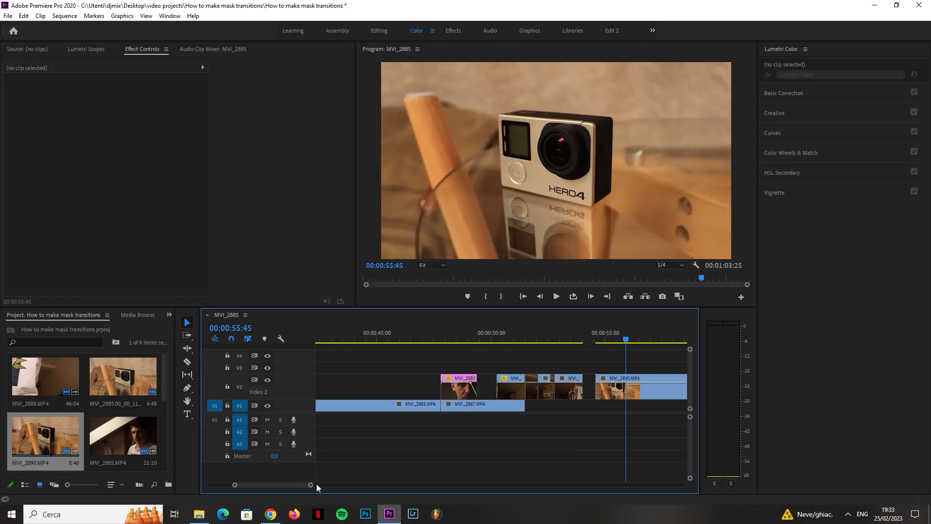
left_click_drag(316, 484, 345, 485)
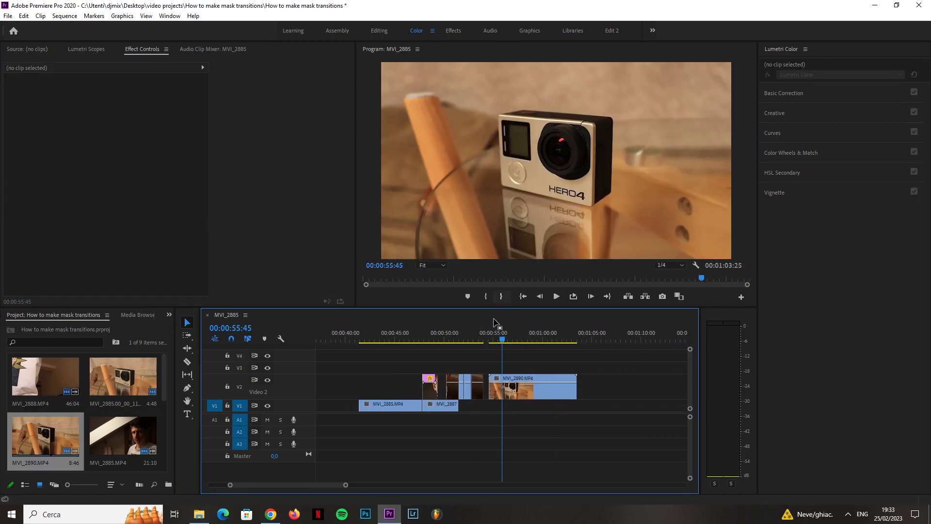
left_click(527, 338)
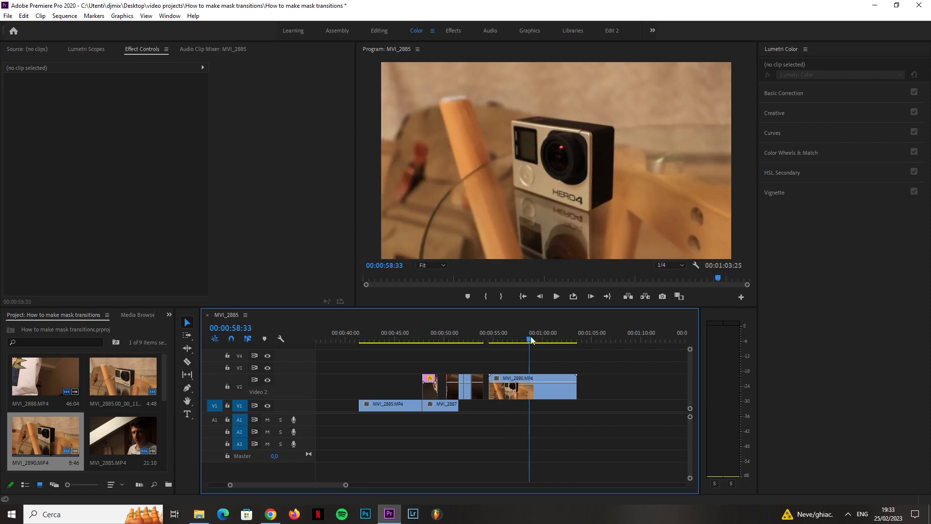
left_click_drag(525, 339, 529, 341)
key("c")
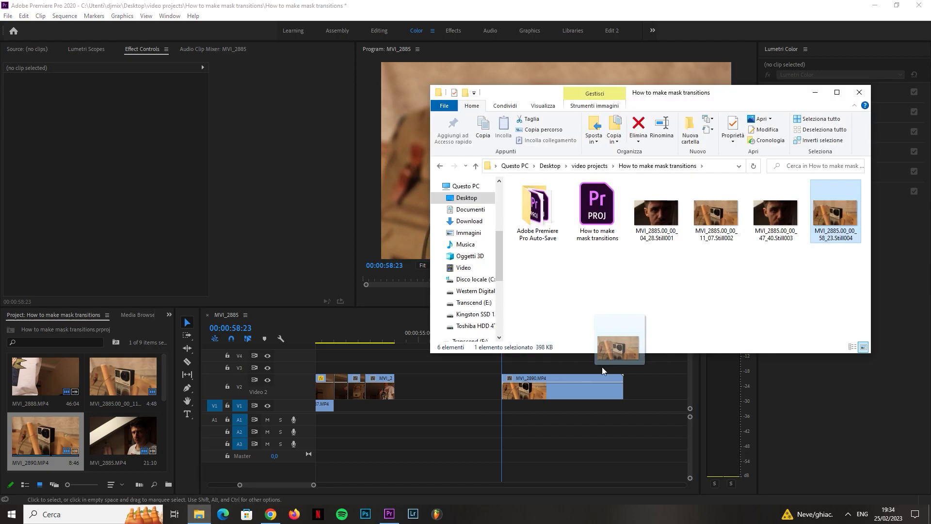
Step: Add the still MVI_2885.00_00_58_23.Still004 from the project folder to V3 and compare it with the start of MVI_2890
left_click_drag(602, 366, 458, 362)
left_click(859, 93)
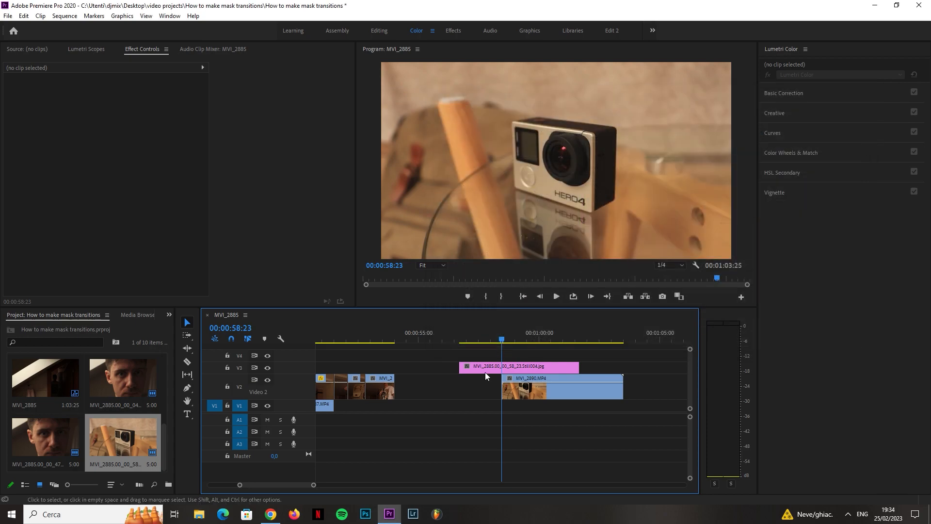
left_click(484, 334)
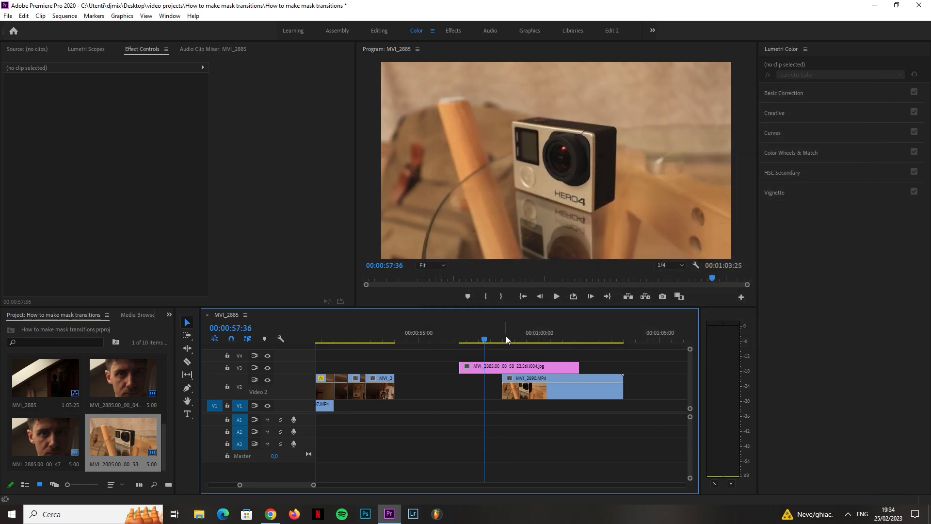
left_click_drag(505, 335, 502, 335)
Step: Move the still on V3 so it starts at 00:00:53:24, over the thumbs-up pose in MVI_2888
left_click(382, 339)
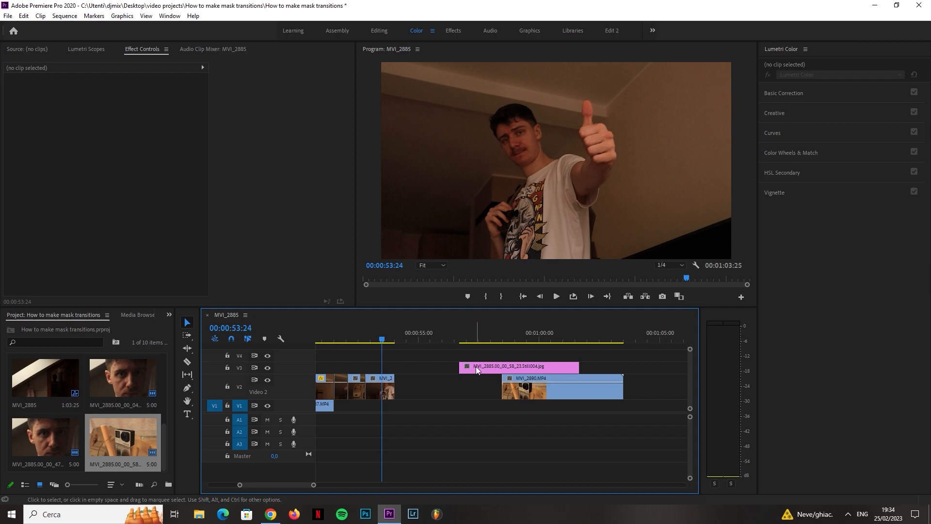
left_click_drag(476, 366, 399, 366)
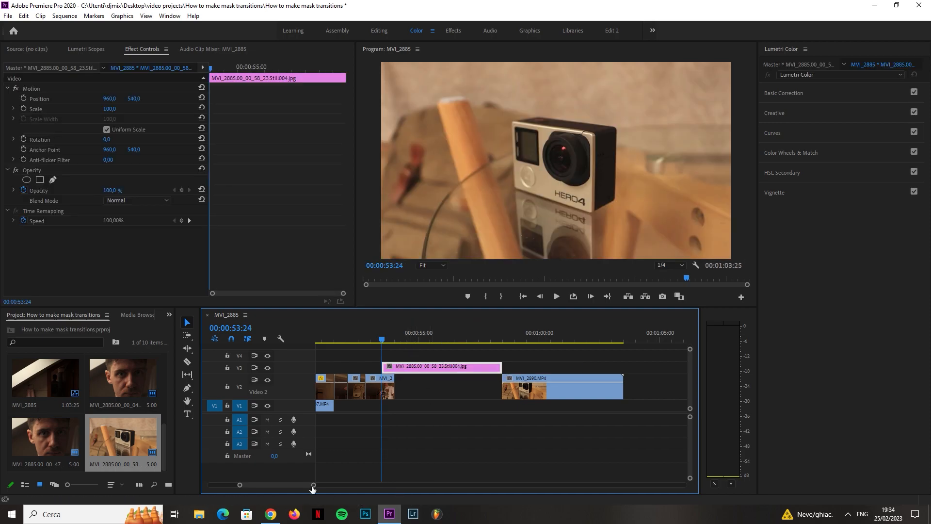
left_click_drag(313, 484, 284, 484)
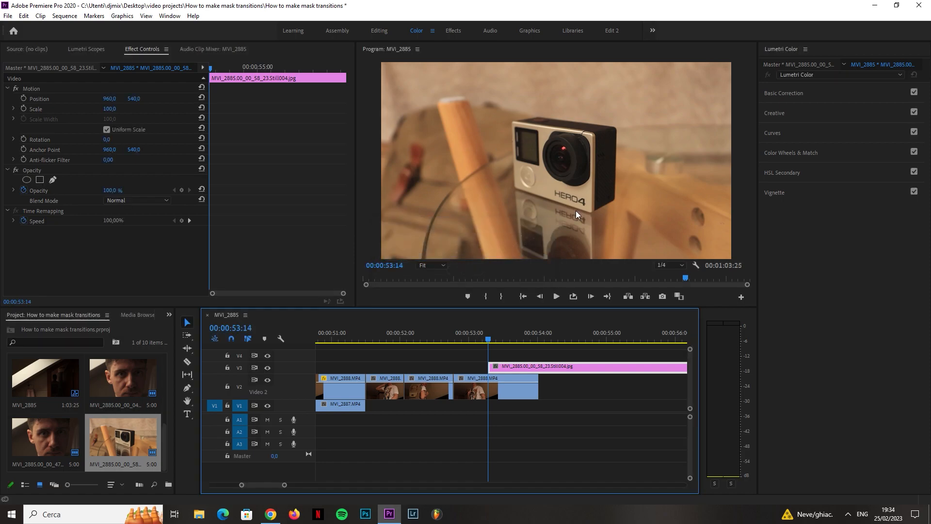
Step: Draw a closed pen mask on the still at 00:00:53:14, following the outline of the GoPro body
left_click(54, 180)
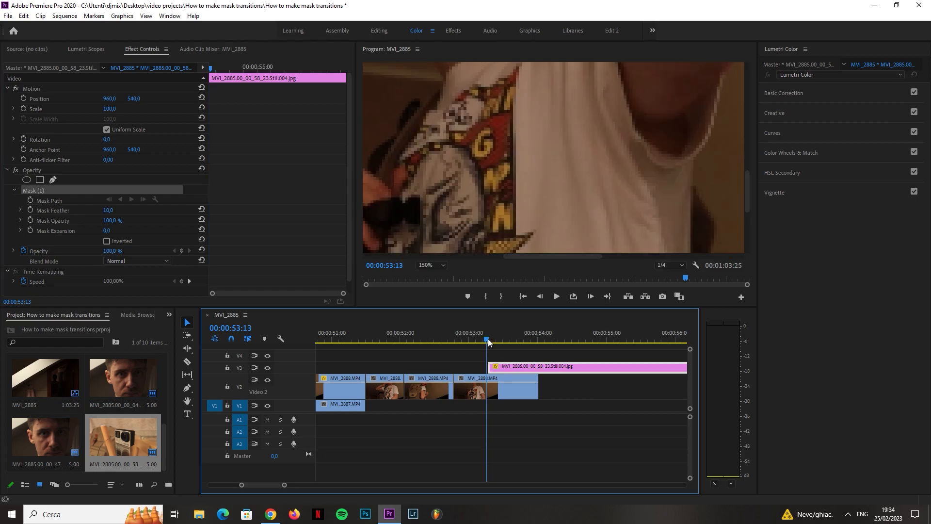
left_click_drag(488, 338, 490, 338)
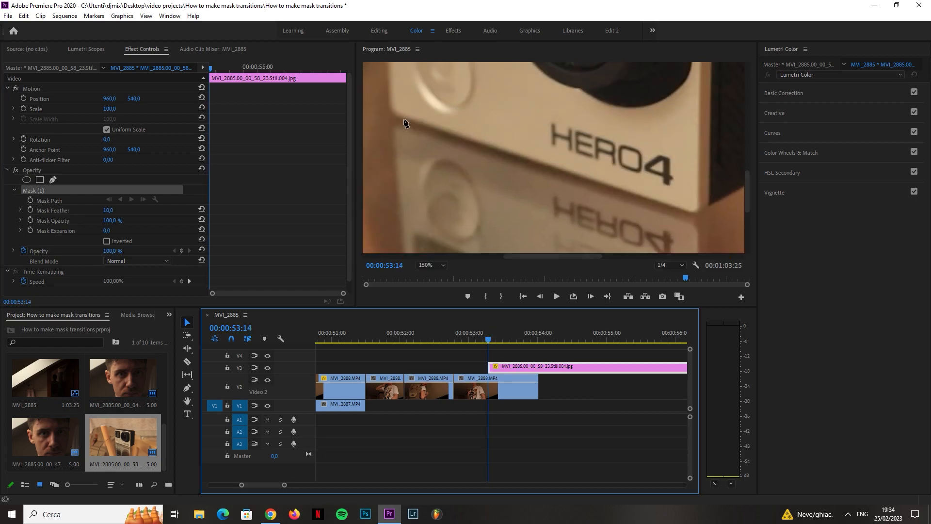
left_click(391, 113)
left_click(696, 212)
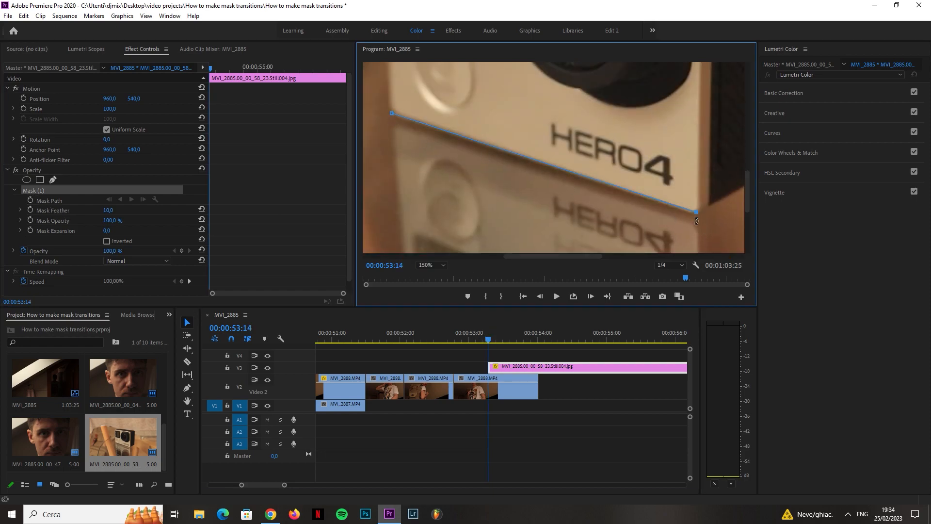
left_click_drag(537, 256, 578, 257)
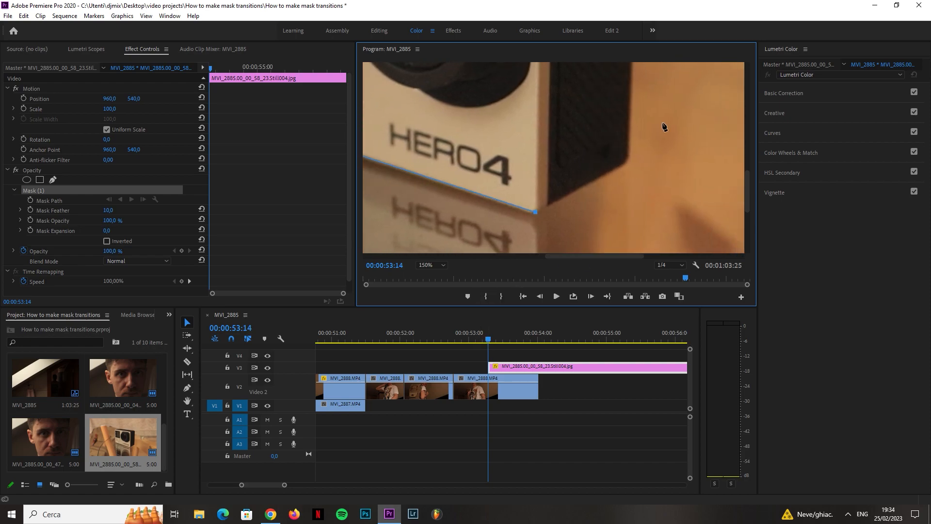
left_click(629, 159)
left_click_drag(747, 190, 758, 138)
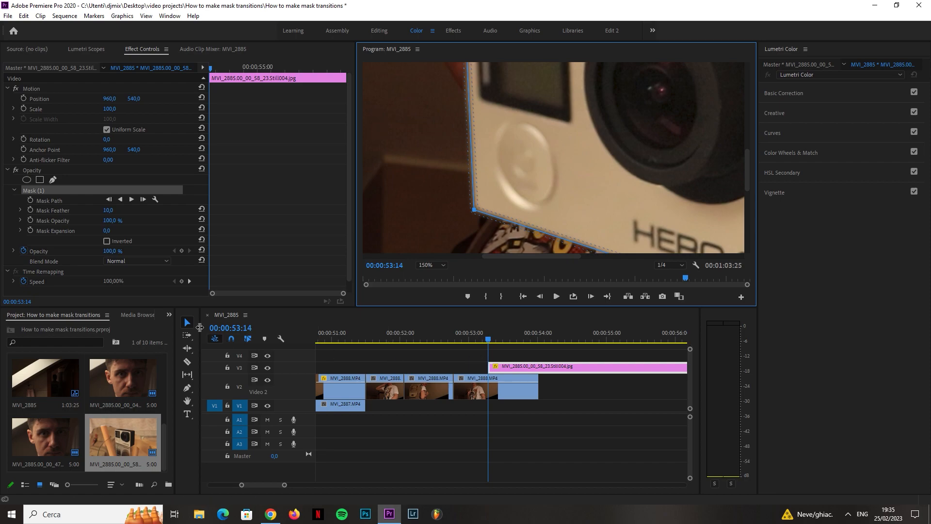
left_click(429, 266)
left_click(436, 274)
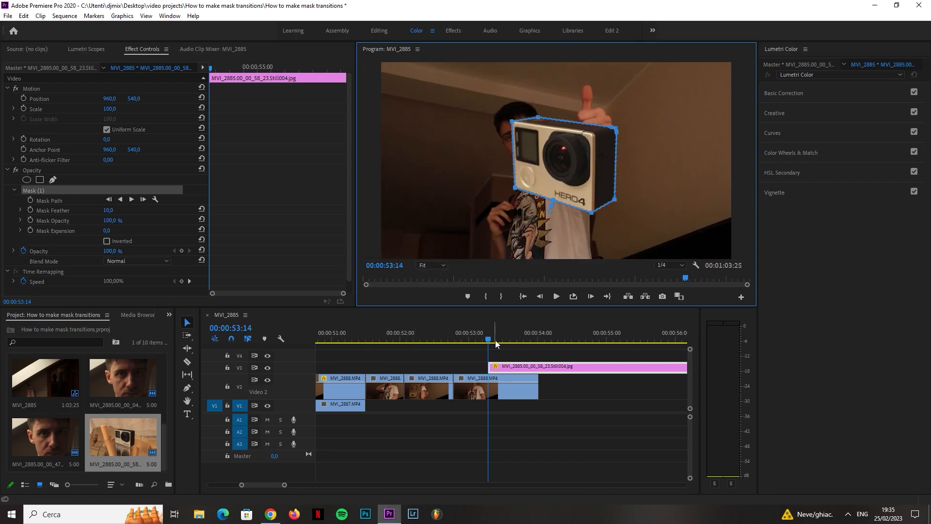
Step: Enable Scale keyframing on the still at 00:00:53:14 and set the Scale to 170
left_click(23, 109)
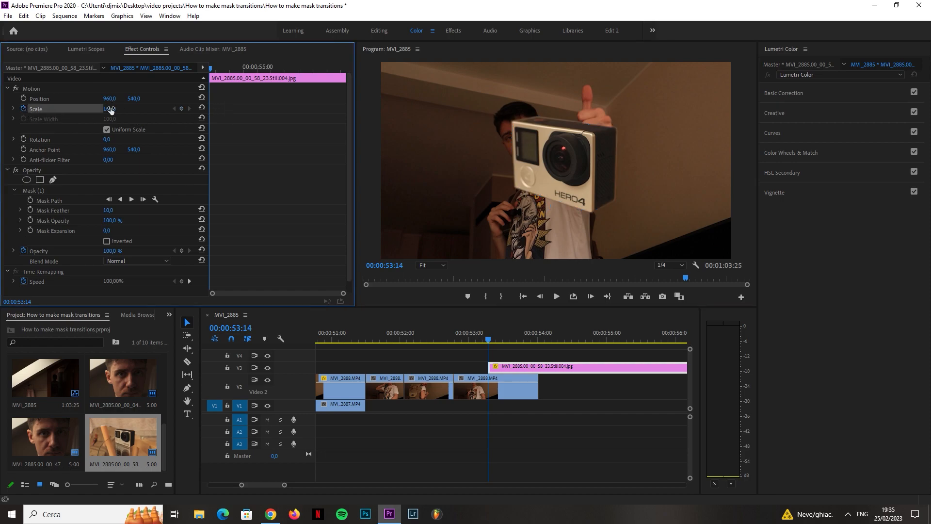
left_click(110, 109)
type("170")
key("Return")
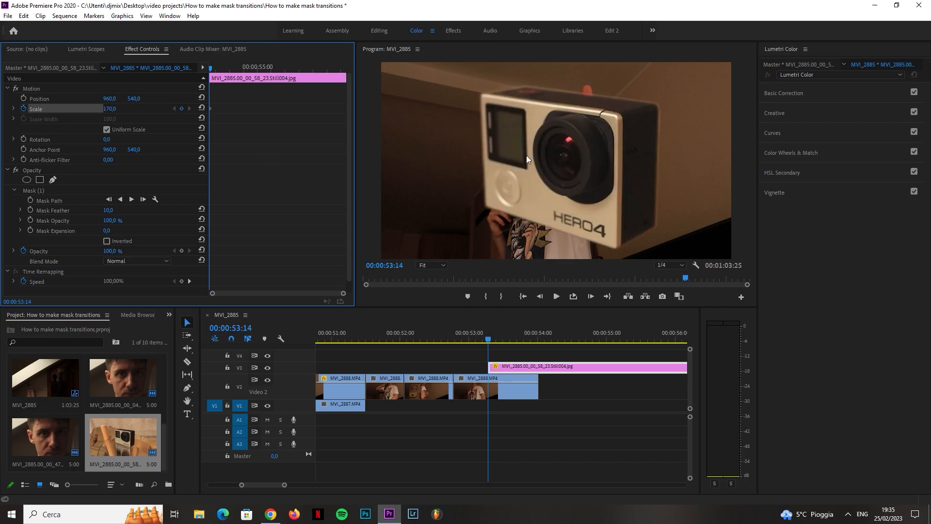
Step: Keyframe the still's Scale at 150 at 00:00:54:07
left_click_drag(214, 67, 234, 68)
left_click(110, 109)
type("150")
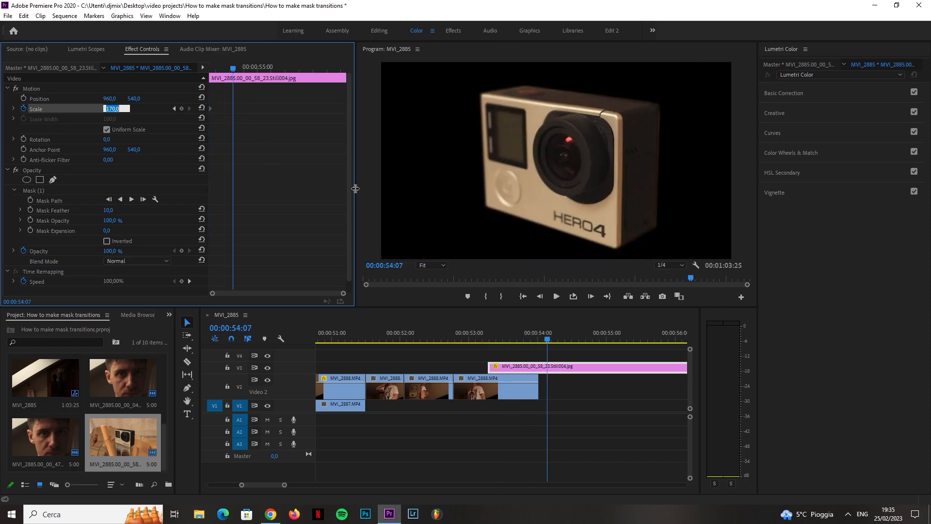
key("Return")
Step: Keyframe the still's Scale at 100 at 00:00:54:13, six frames after the second keyframe
key("Right")
key("Right")
key("Right")
key("Right")
key("Right")
key("Right")
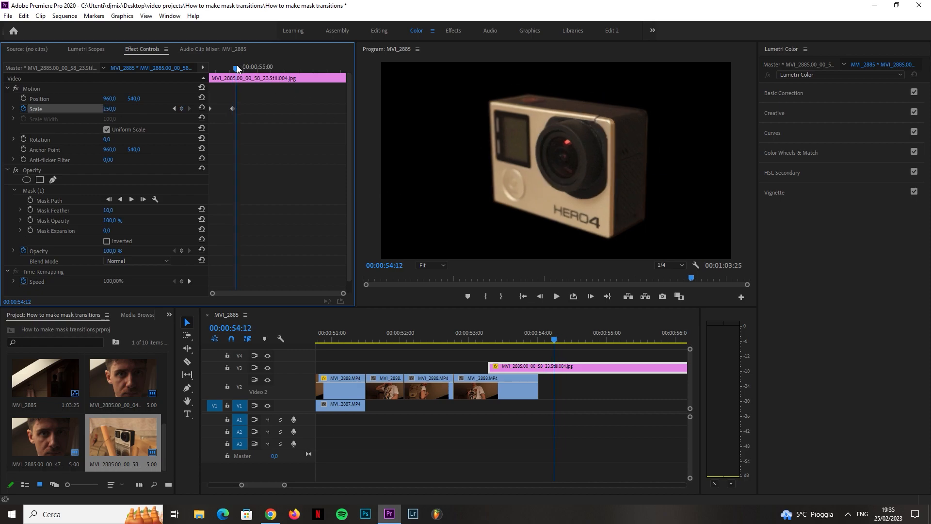
left_click(111, 109)
type("100")
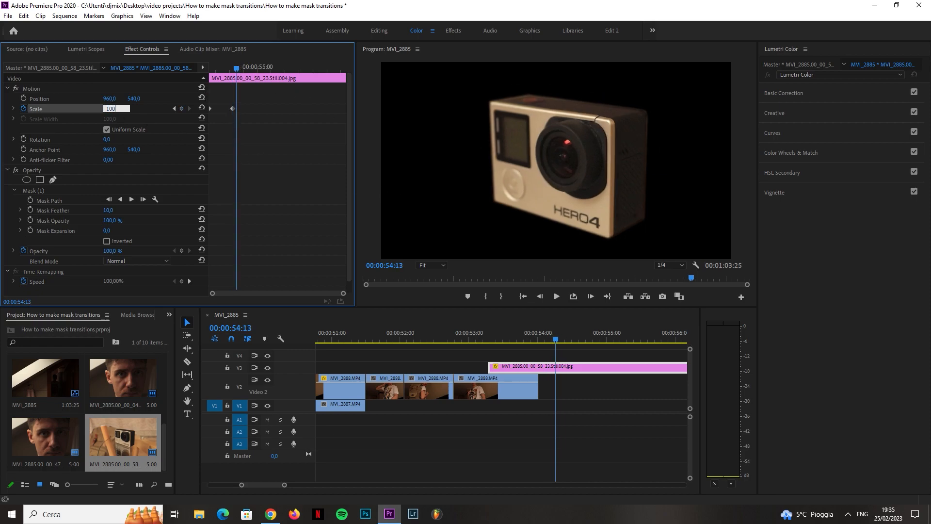
key("Return")
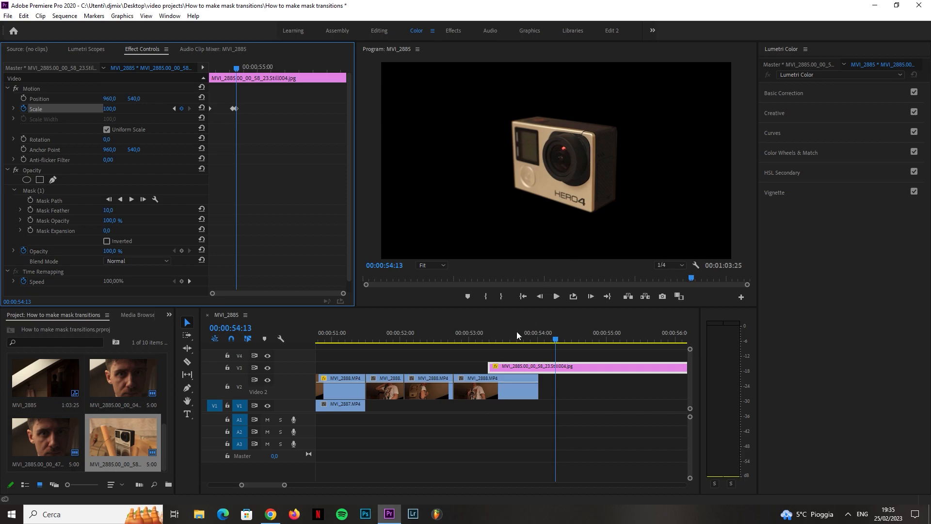
Step: Trim off the masked still's tail shortly past the end of MVI_2888 and move its last two Scale keyframes earlier
left_click_drag(512, 367, 602, 370)
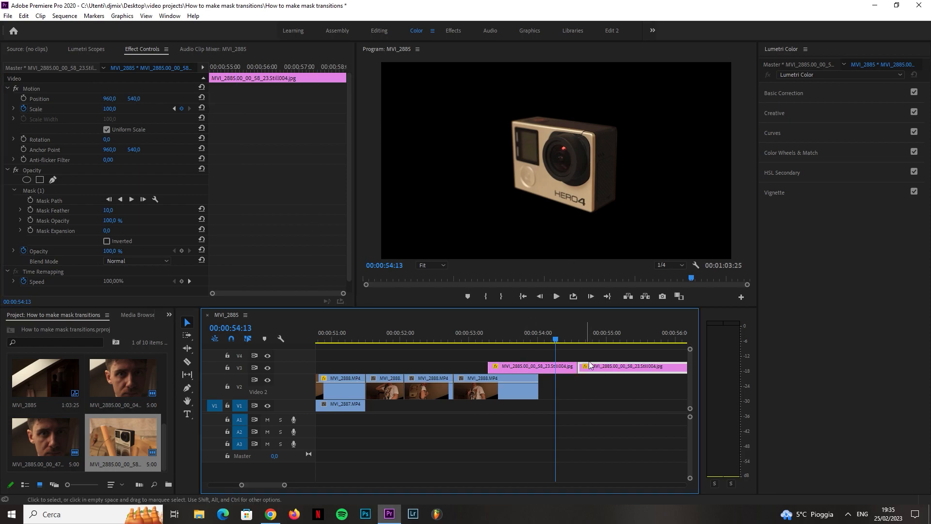
key("ctrl+z")
left_click(524, 370)
Step: Play the GoPro's scale-down animation over the thumbs-up shot from 00:00:53:10
left_click(483, 333)
key("space")
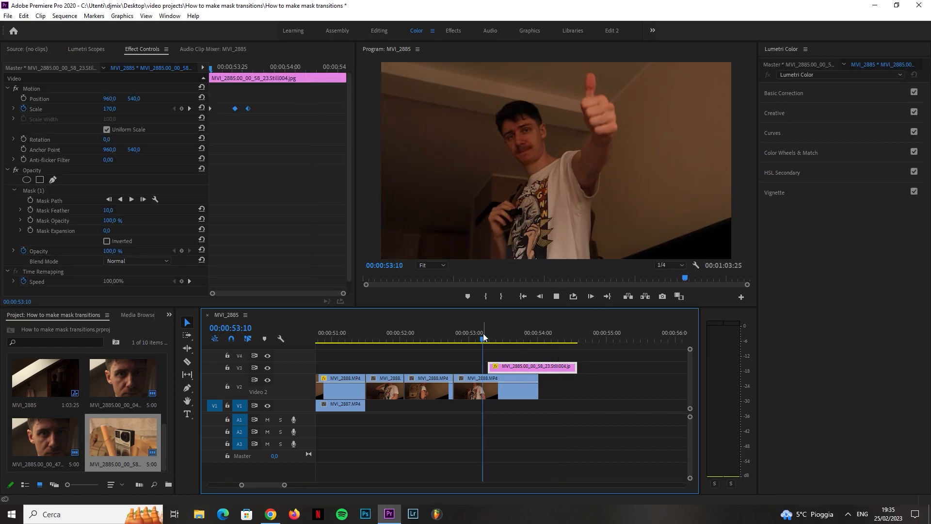
left_click(481, 338)
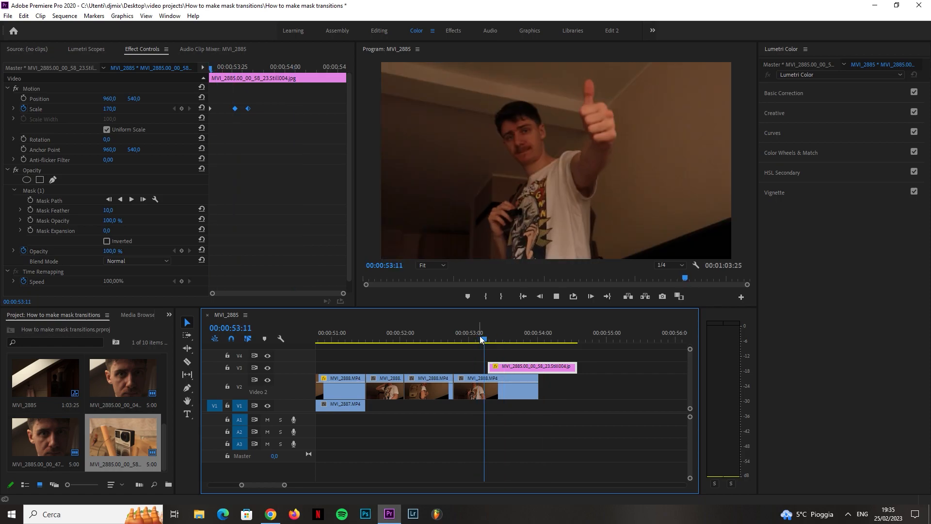
left_click(486, 338)
key("space")
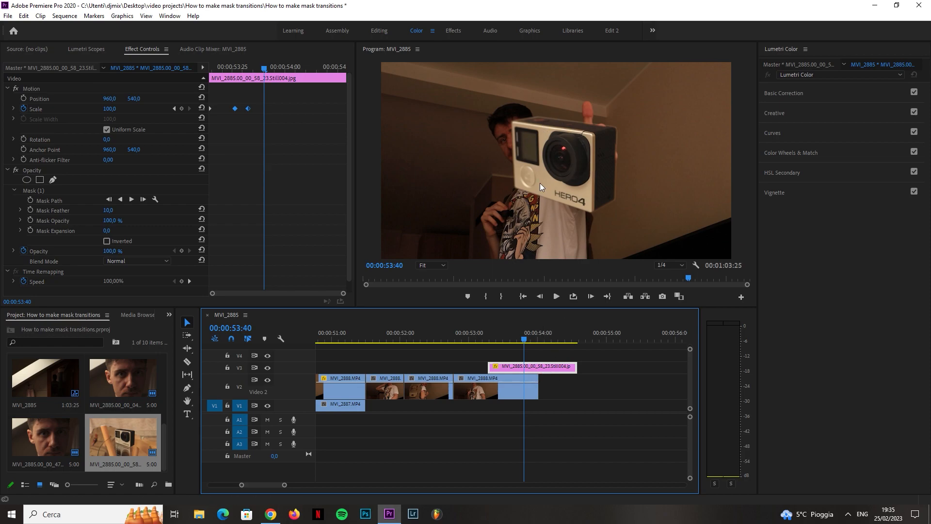
Step: Scrub between 00:00:53:13 and 00:00:53:34 to examine how the GoPro's Scale changes across the keyframes
left_click(488, 334)
left_click_drag(488, 333, 488, 333)
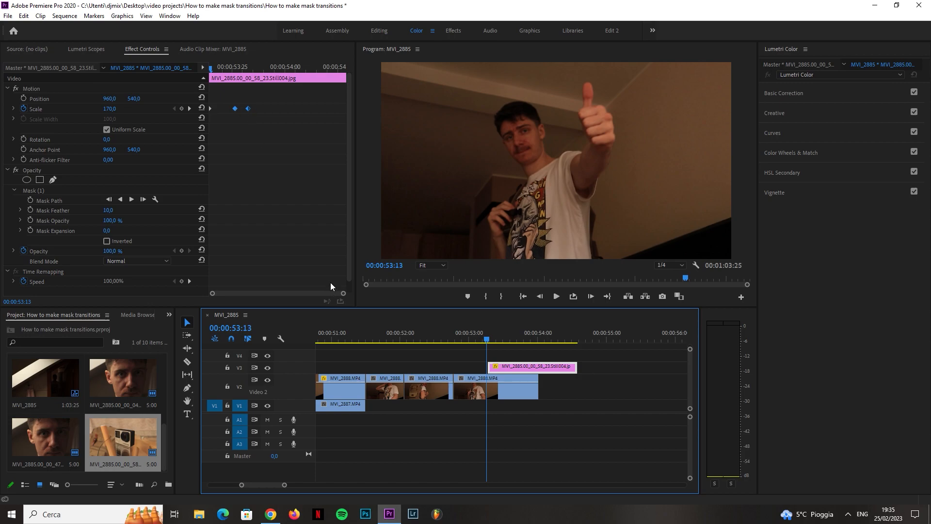
left_click_drag(344, 293, 284, 293)
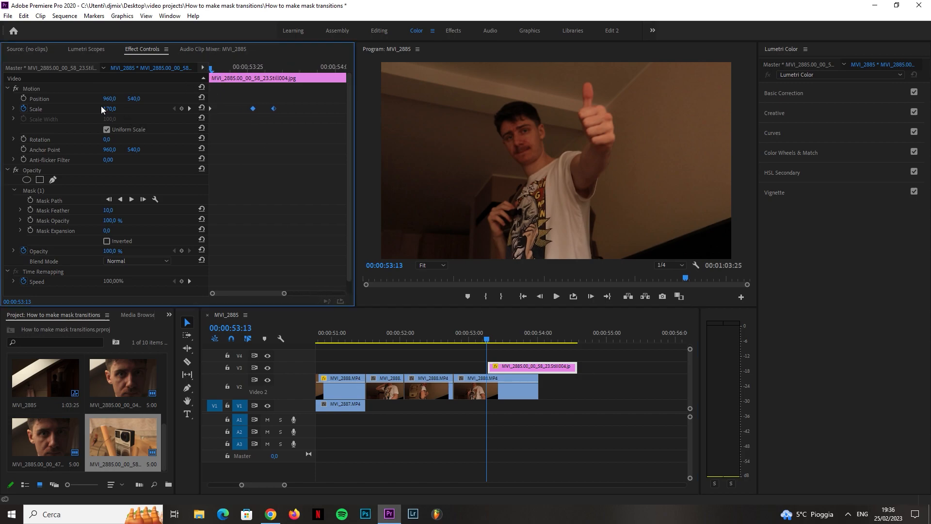
left_click_drag(210, 66, 284, 70)
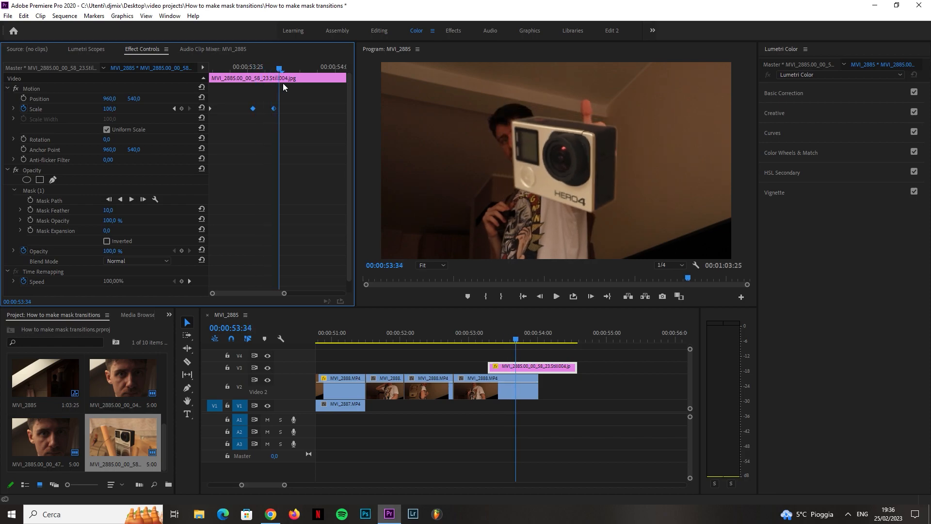
left_click(504, 333)
left_click_drag(502, 335, 515, 335)
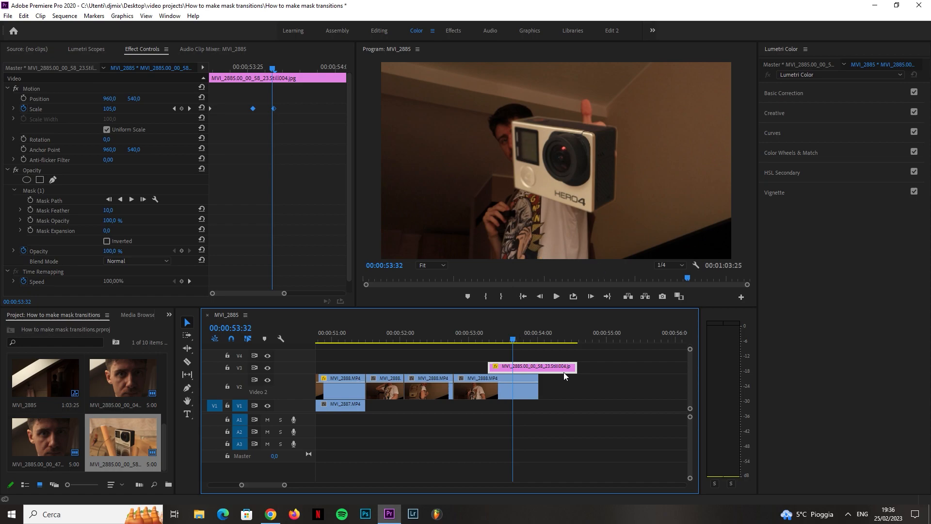
Step: Cut the masked GoPro still at 00:00:53:32 and delete the part after the cut
key("c")
left_click(515, 366)
key("v")
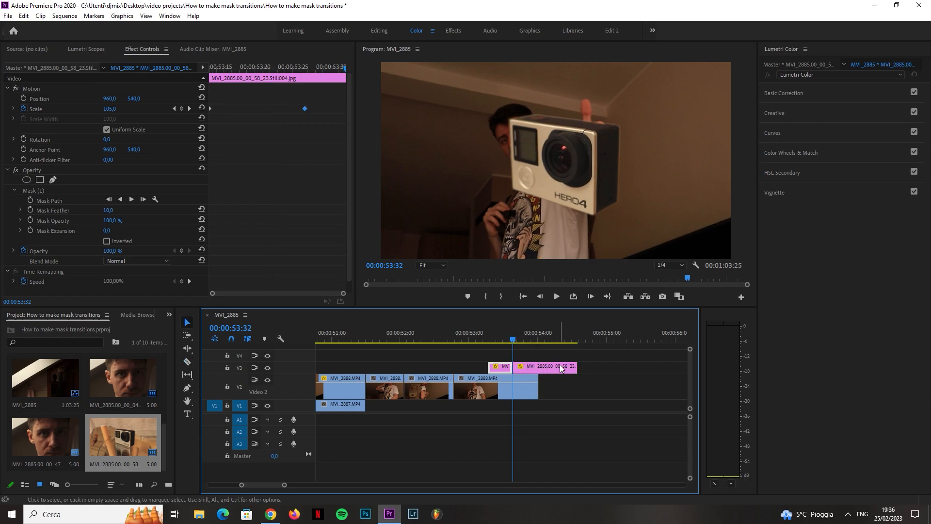
left_click(561, 367)
key("Delete")
Step: Trim off the end of MVI_2888 after 00:00:53:32 and ripple-delete the gap before MVI_2890
key("ctrl+k")
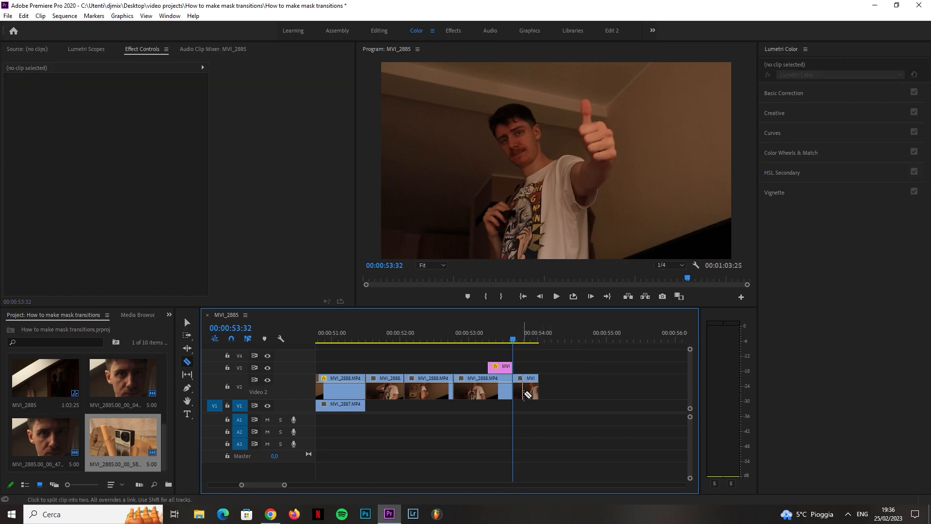
left_click(530, 393)
key("Delete")
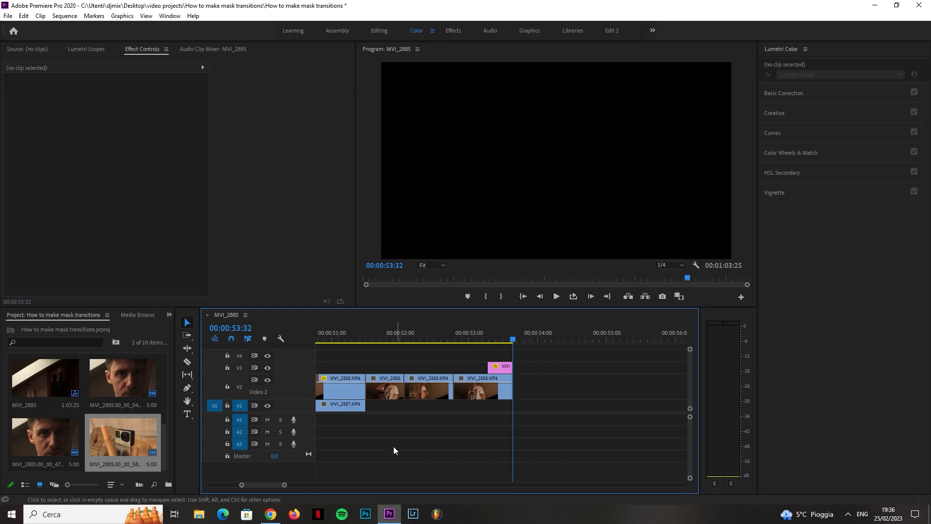
right_click(592, 391)
left_click(611, 396)
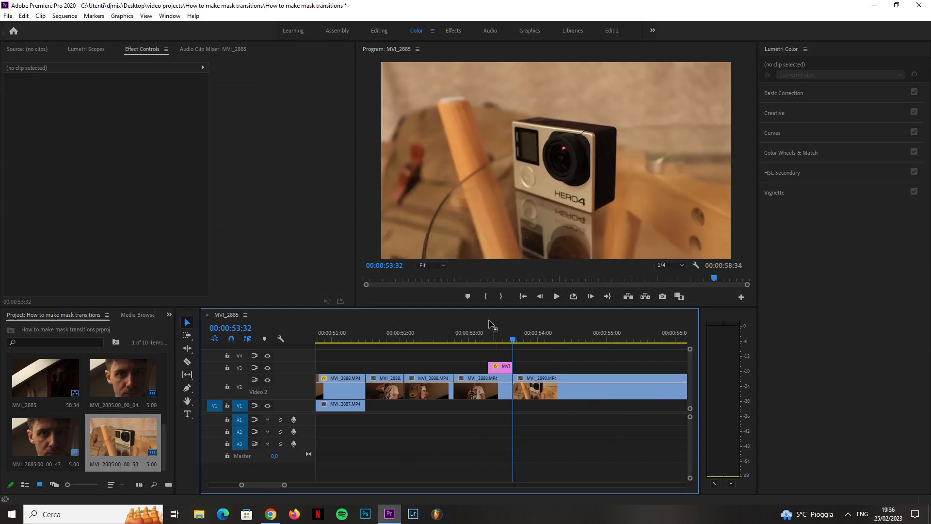
Step: Play the GoPro mask transition into MVI_2890 from 00:00:53:05 and again from 00:00:53:08
left_click(477, 333)
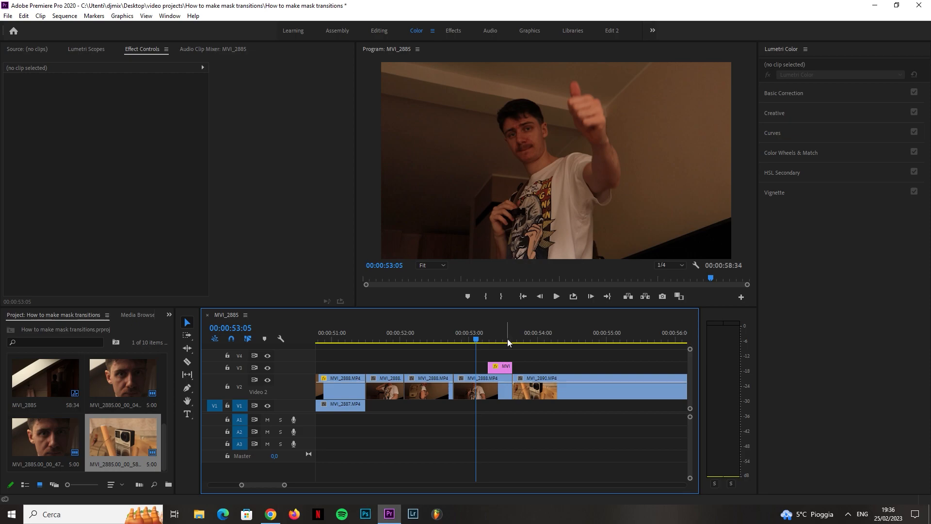
key("space")
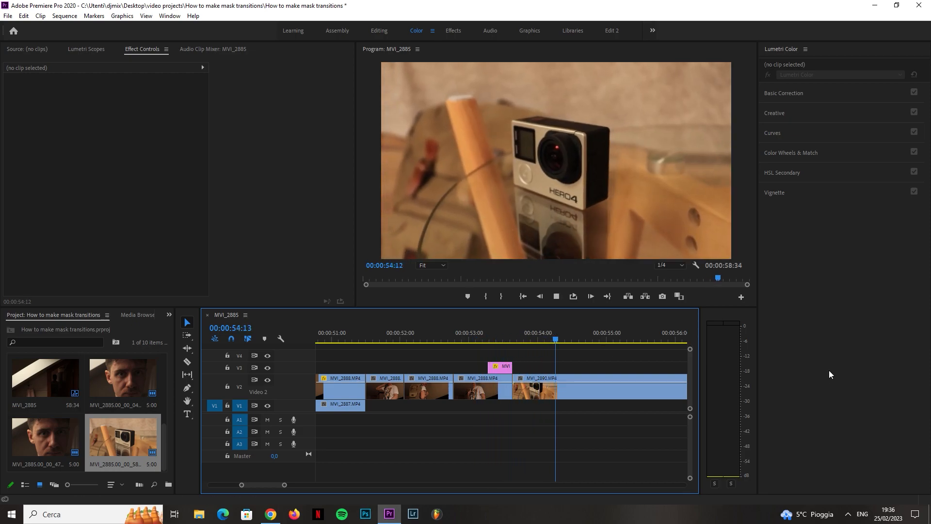
key("space")
left_click(480, 334)
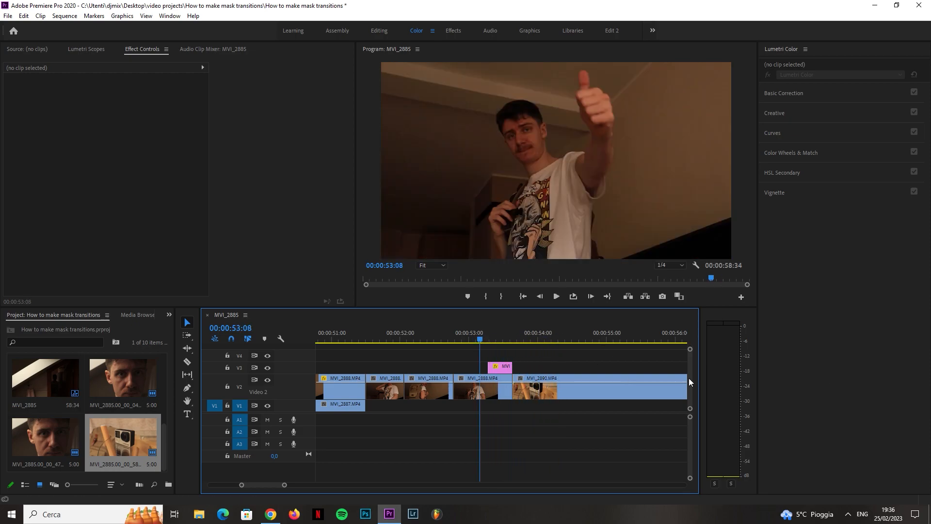
key("space")
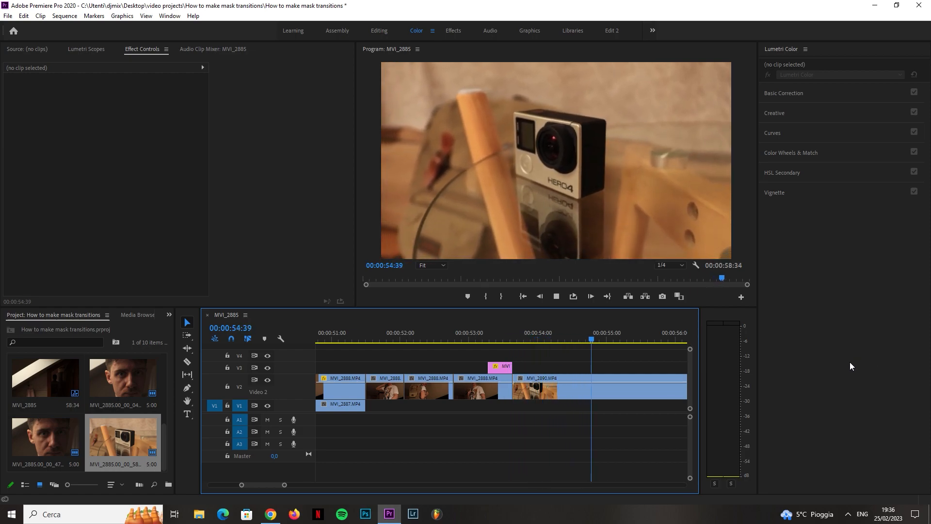
key("space")
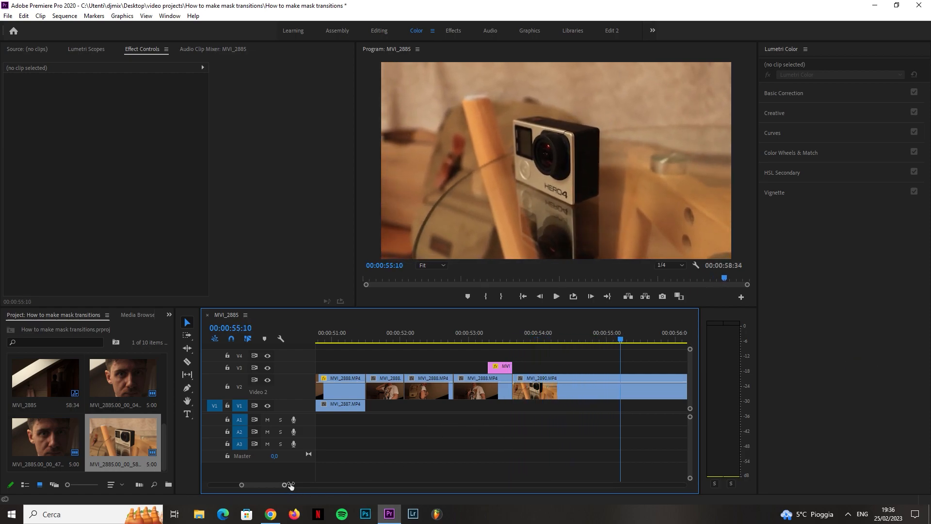
scroll(289, 486, "down", 2)
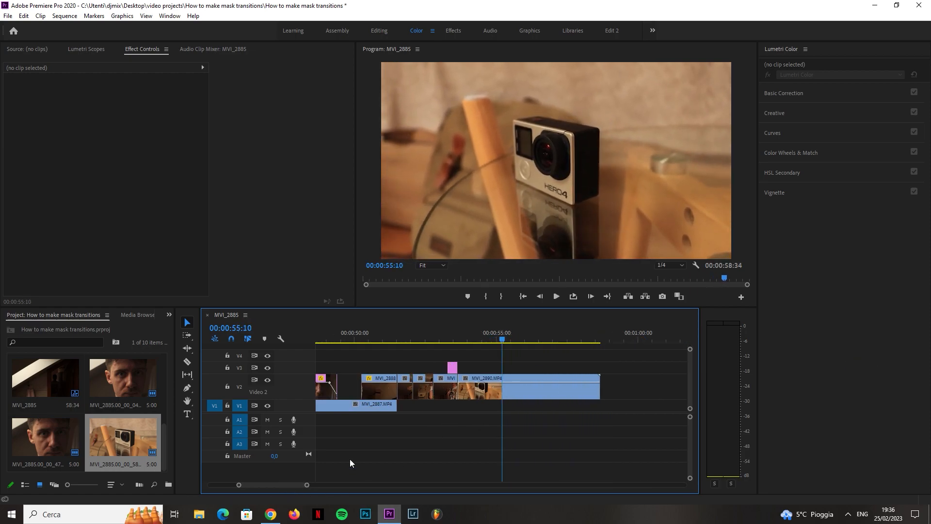
left_click(439, 330)
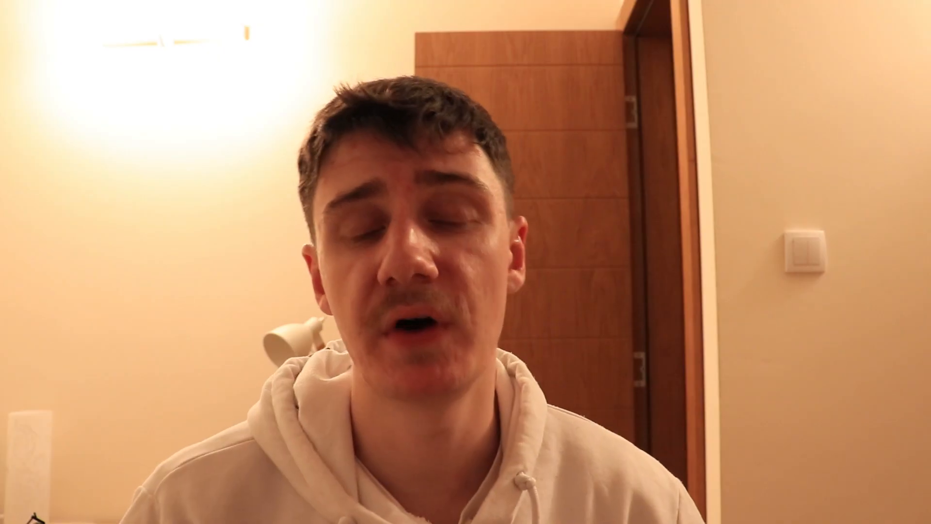